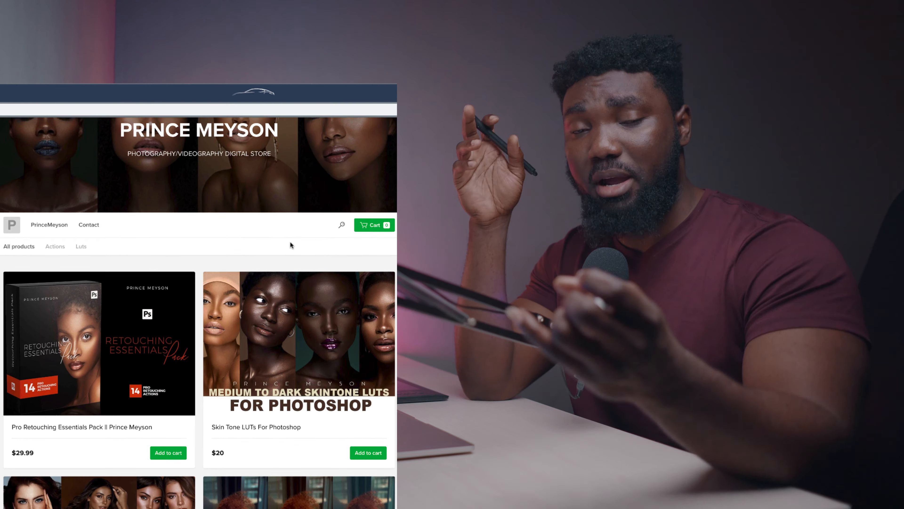
Browse the Photoshop retouching actions and LUT packs offered on the digital store's product page.
scroll(291, 245, "down", 2)
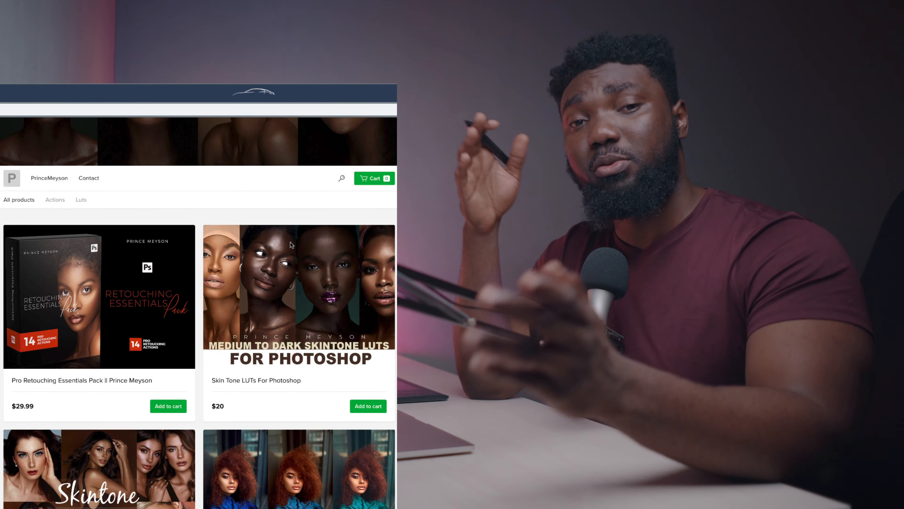
scroll(291, 244, "down", 2)
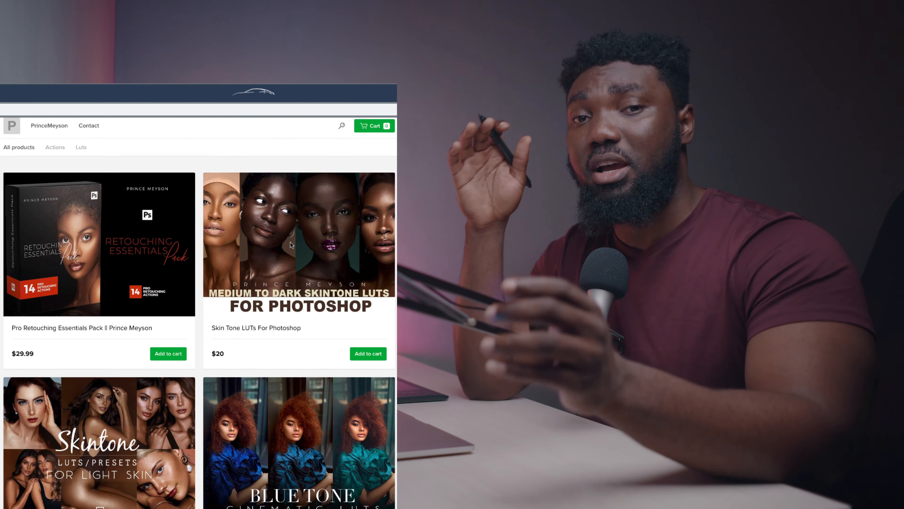
scroll(291, 245, "down", 2)
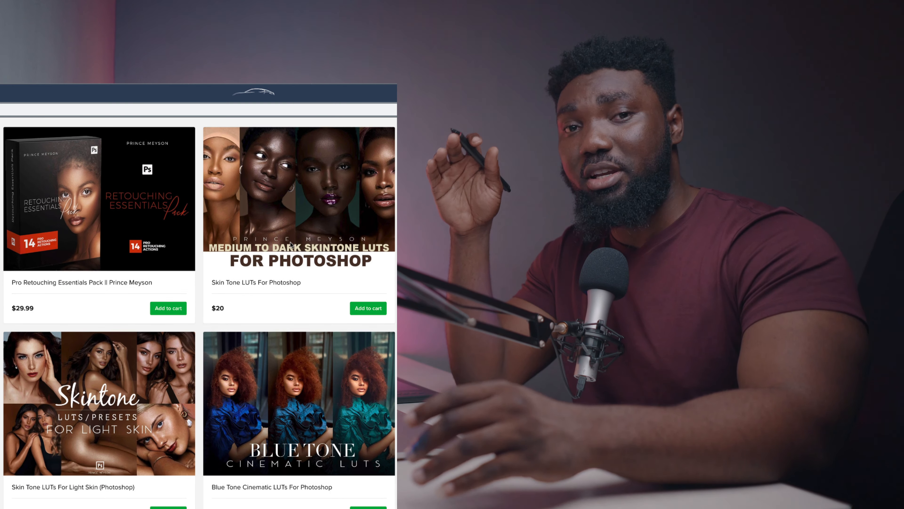
scroll(292, 244, "down", 2)
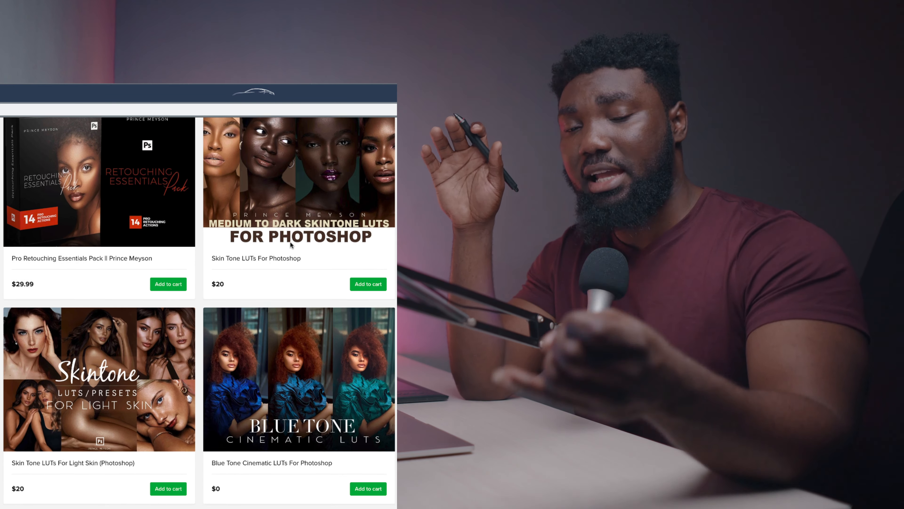
scroll(291, 244, "down", 2)
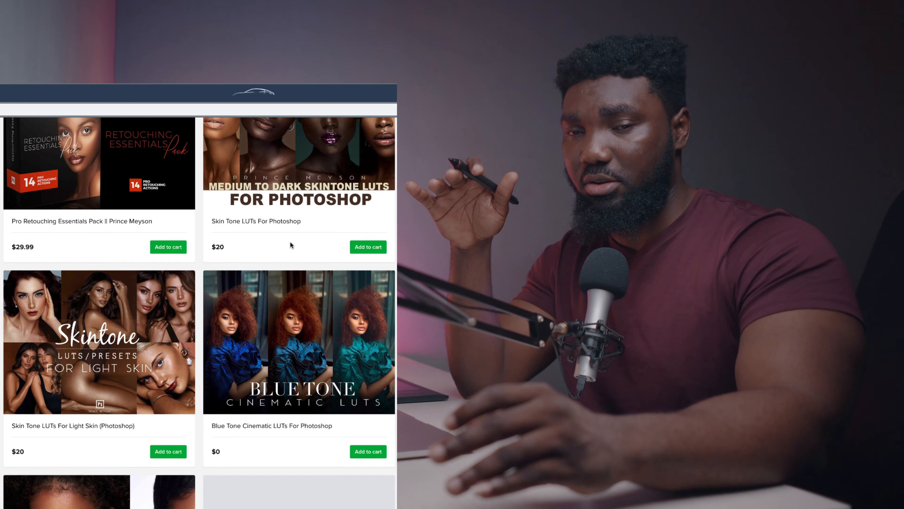
scroll(291, 244, "down", 2)
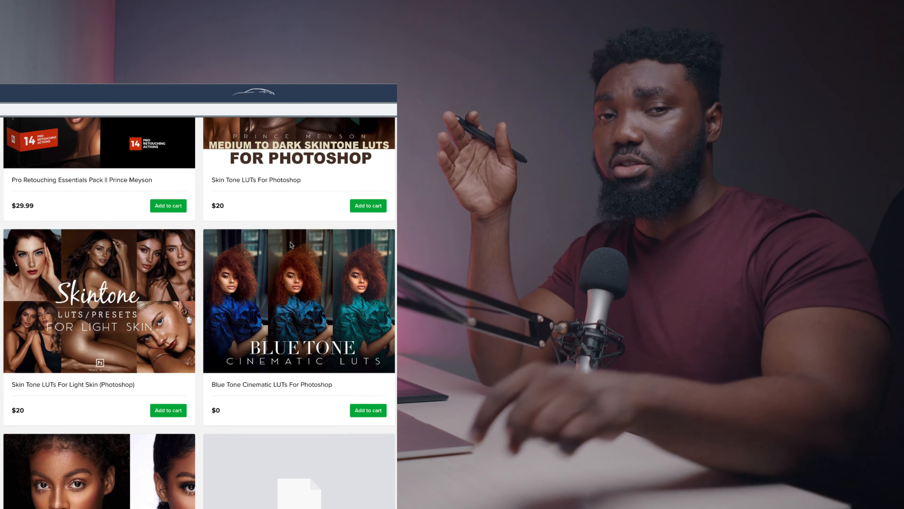
scroll(292, 244, "down", 6)
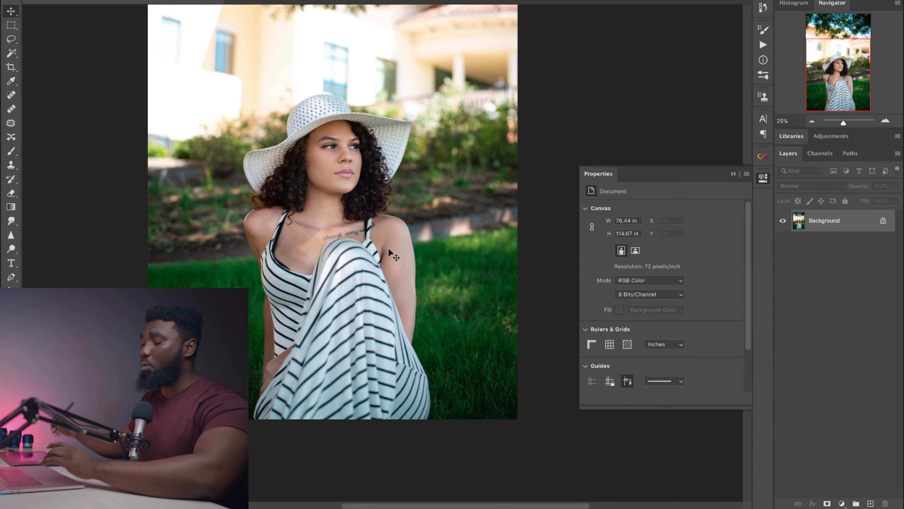
Add a Gradient Map adjustment layer above the Background portrait.
scroll(389, 250, "up", 1)
scroll(388, 248, "up", 4)
scroll(388, 248, "left", 3)
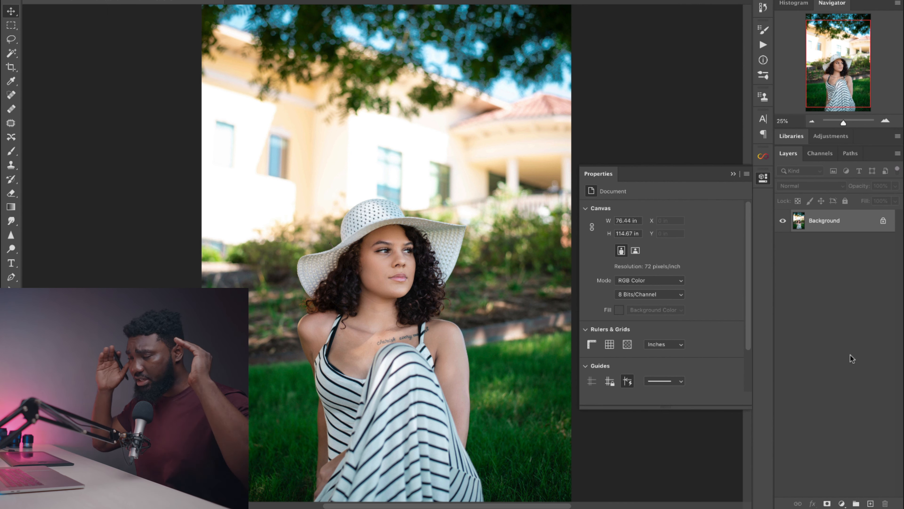
left_click(842, 503)
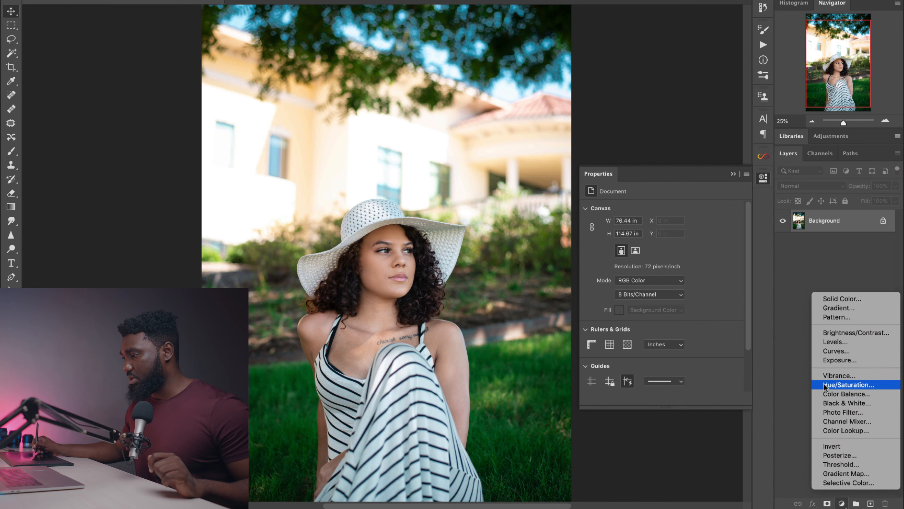
left_click(793, 478)
left_click(842, 503)
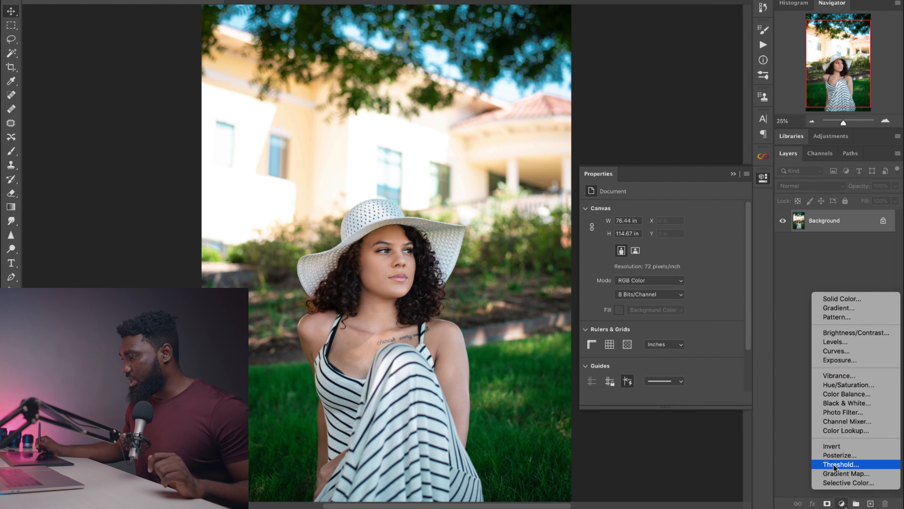
left_click(835, 474)
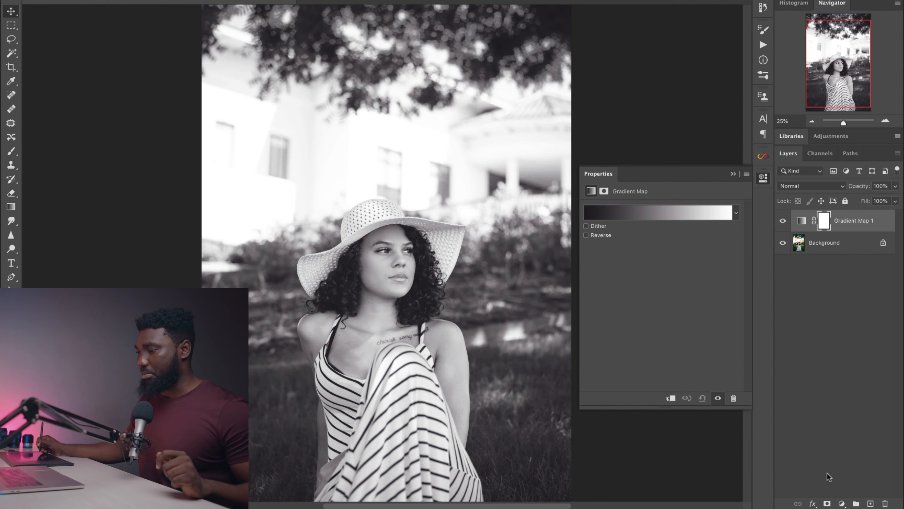
Try the Reverse option on the gradient map and compare it with the normal gradient direction.
left_click(645, 213)
left_click(814, 182)
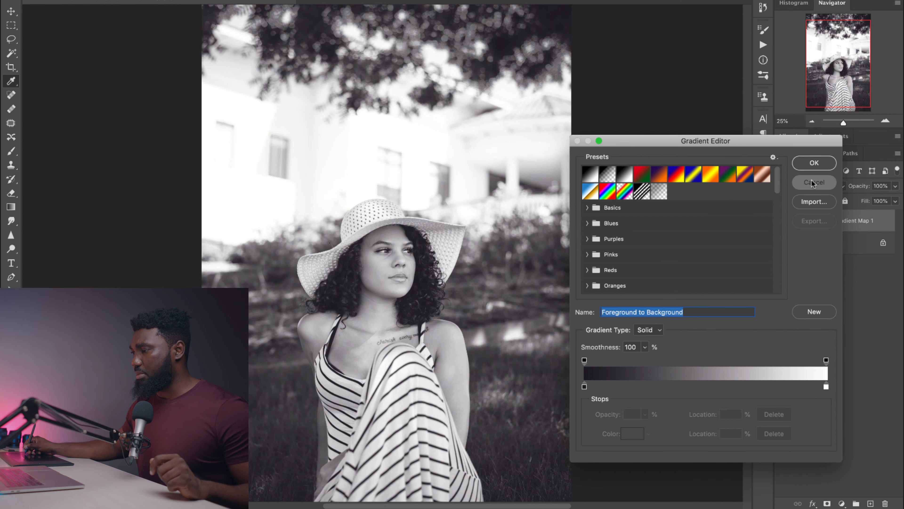
left_click(586, 235)
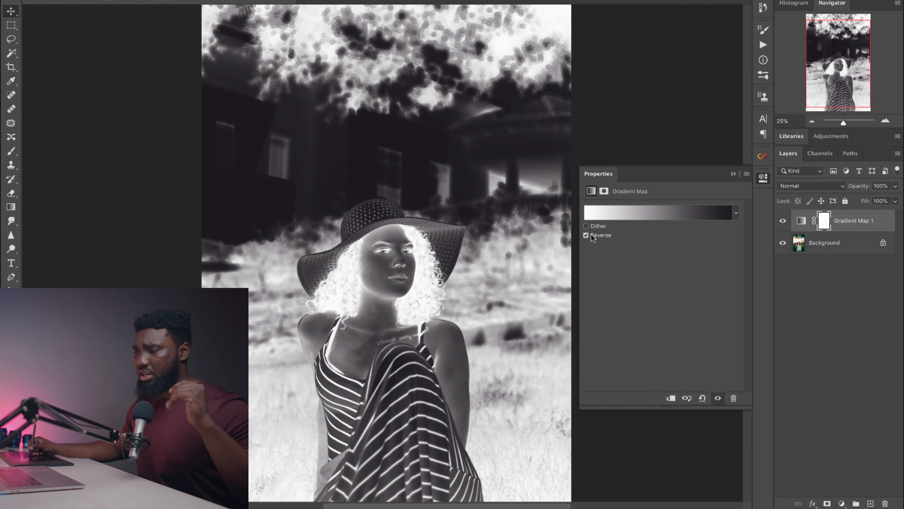
left_click(588, 236)
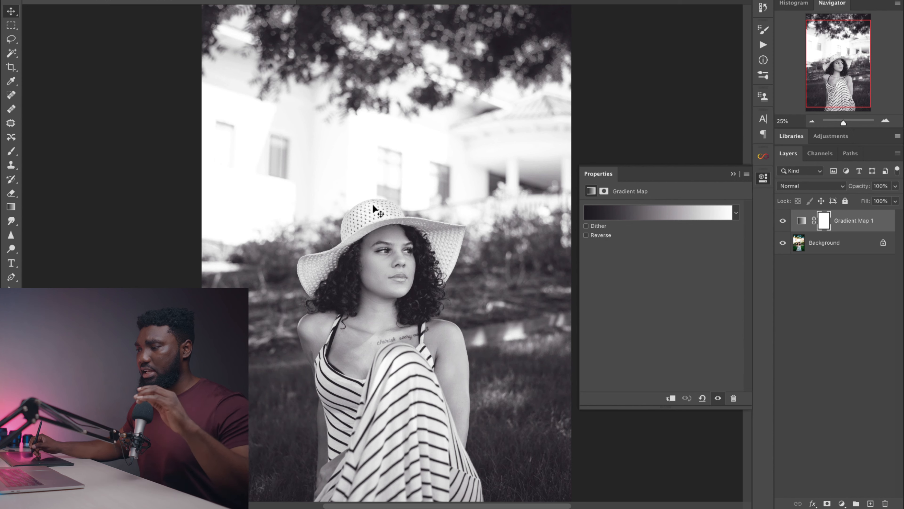
left_click(596, 235)
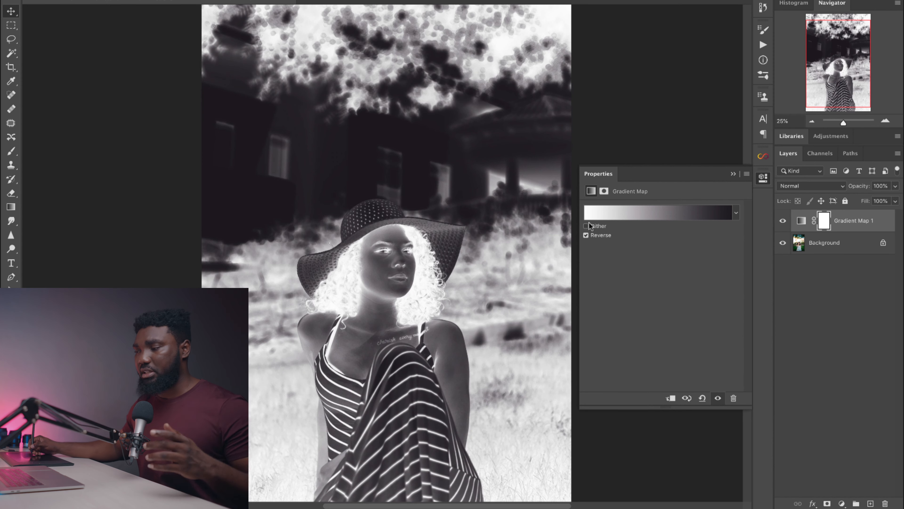
left_click(586, 235)
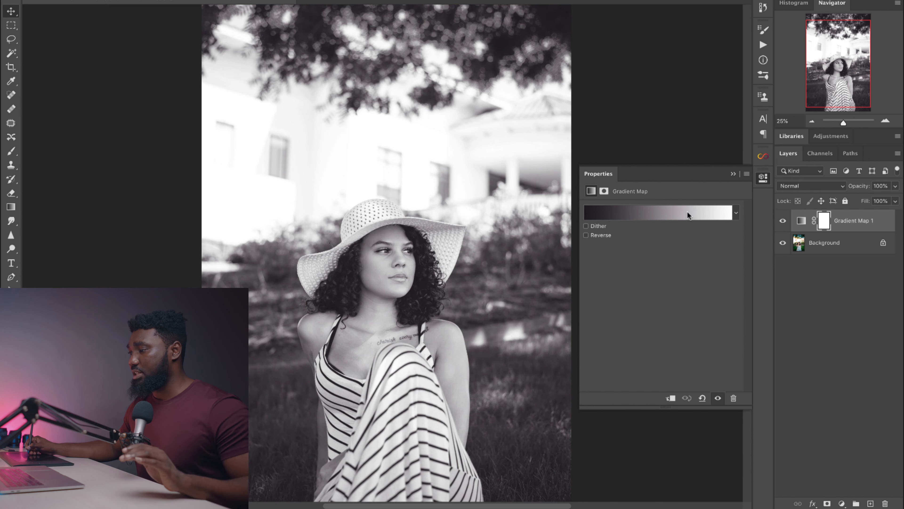
Apply the black-to-white Foreground to Background preset to the gradient map and set the layer's blend mode to Soft Light.
left_click(694, 208)
left_click(594, 183)
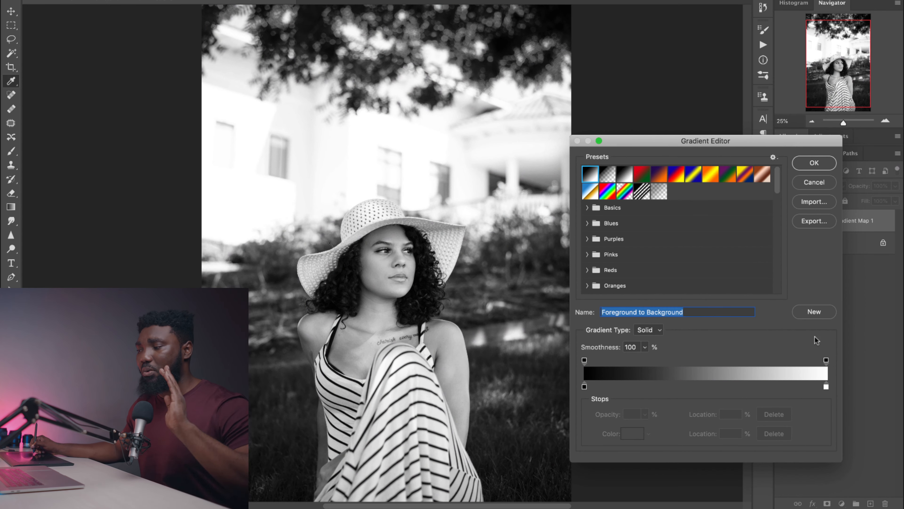
left_click(807, 166)
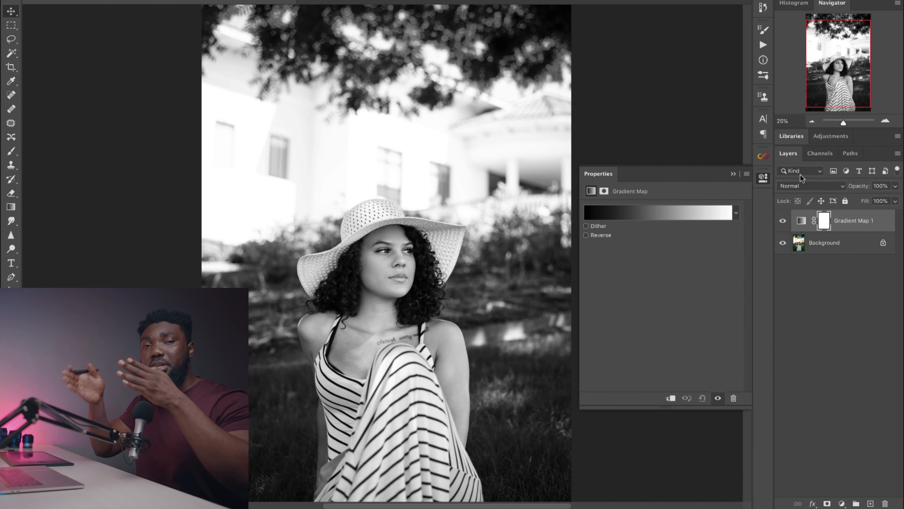
left_click(791, 186)
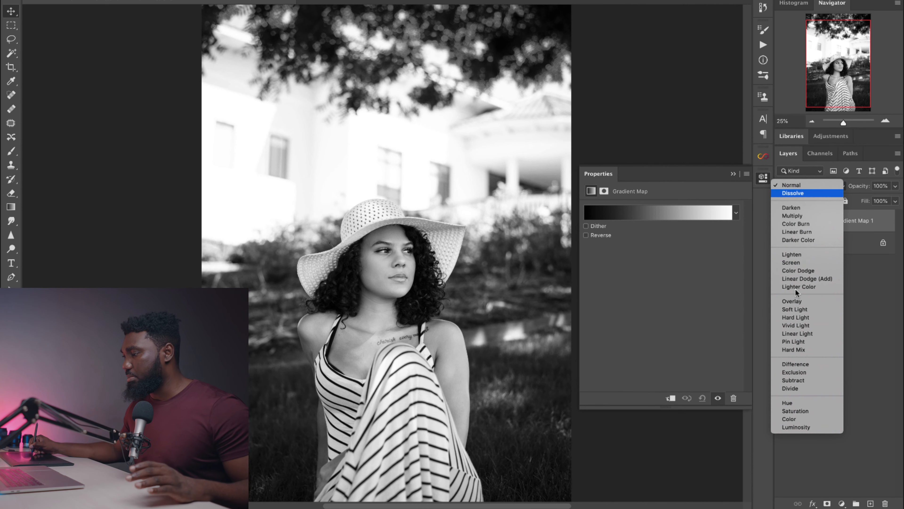
left_click(799, 310)
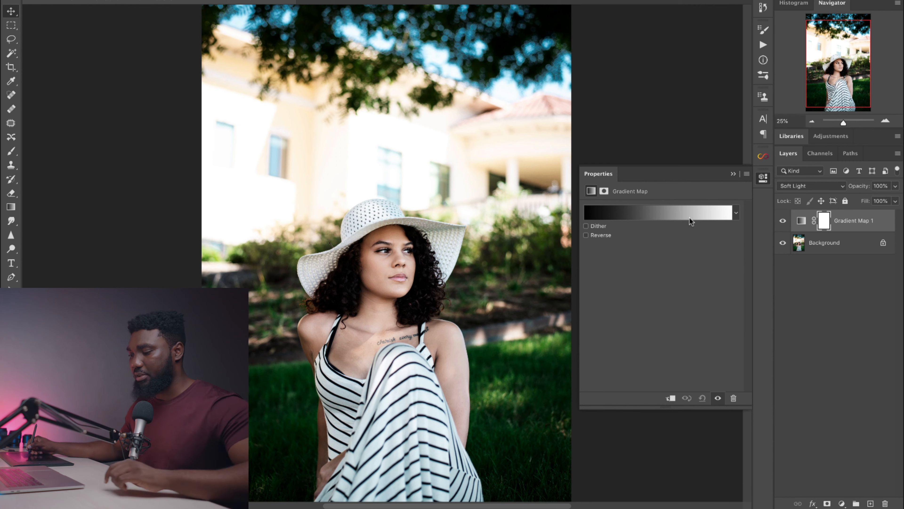
Reduce the opacity of the Gradient Map 1 layer to 65%.
left_click(448, 251, "alt")
left_click(426, 273, "alt")
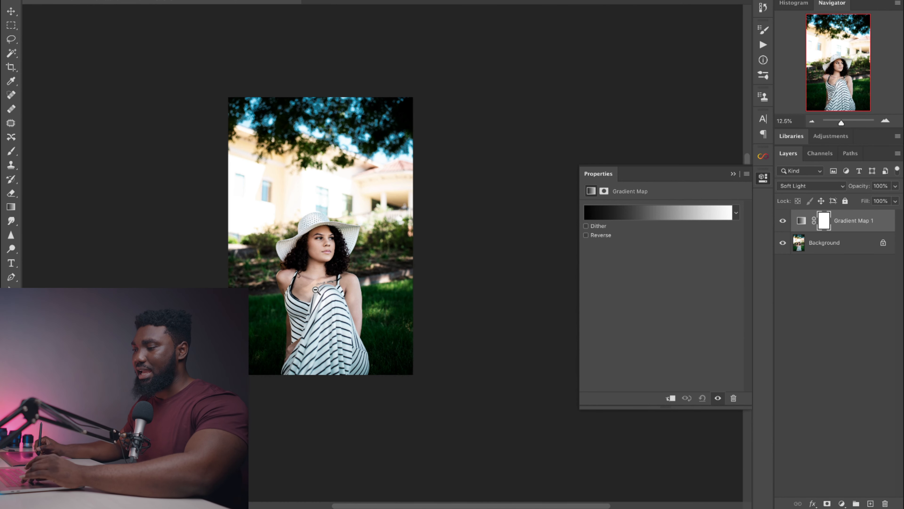
left_click(335, 294)
left_click(334, 294)
left_click(335, 294, "alt")
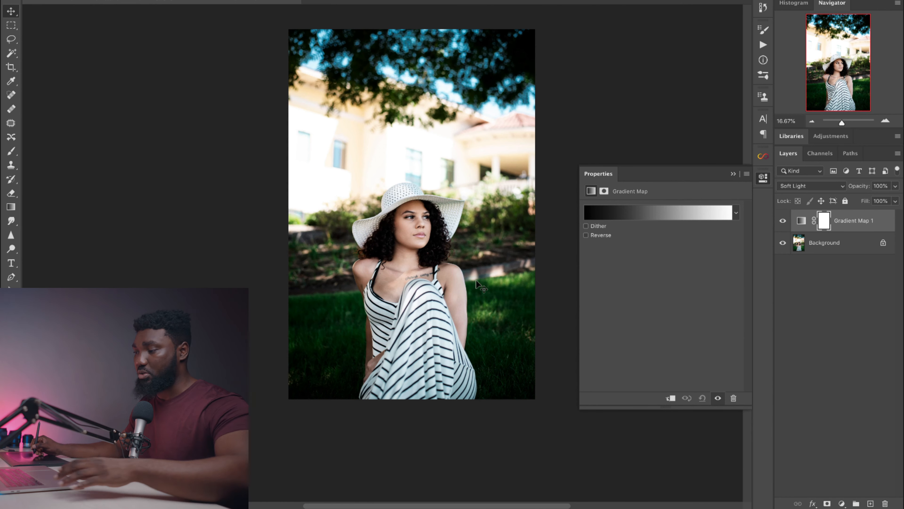
left_click(893, 186)
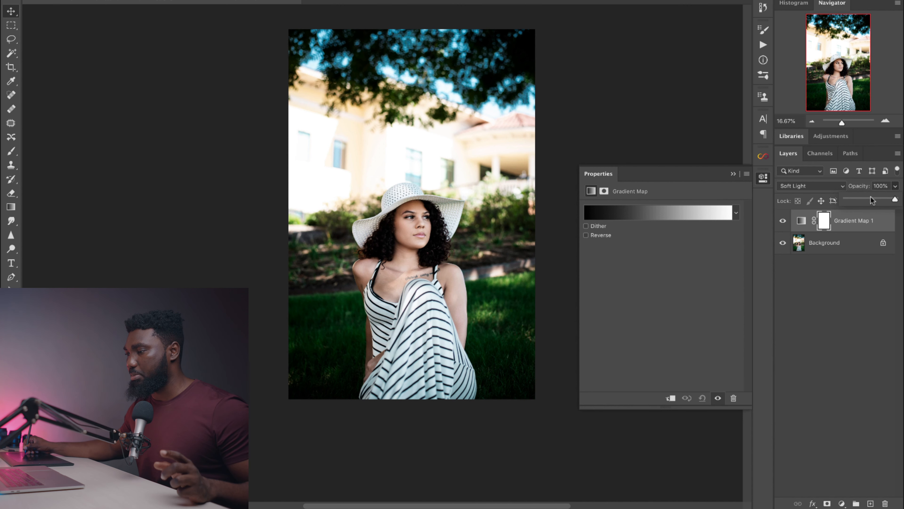
left_click_drag(872, 200, 867, 200)
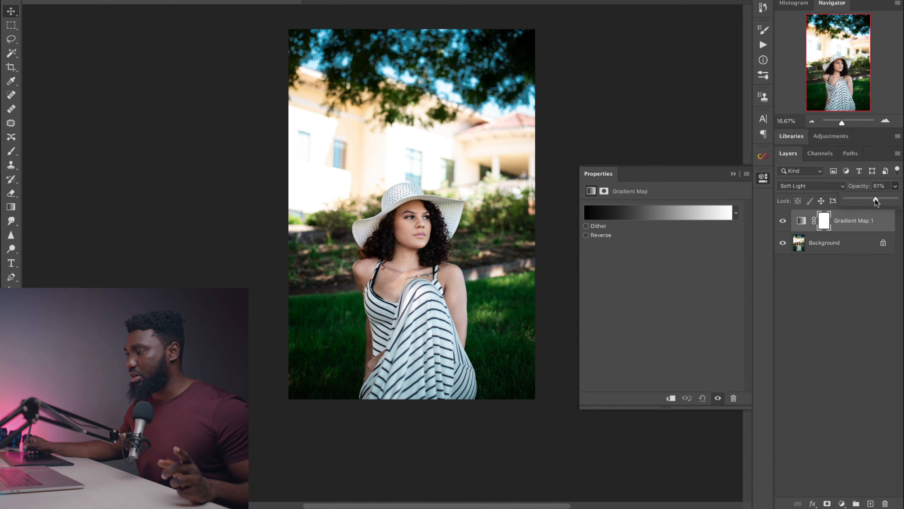
Compare the portrait with and without the Gradient Map 1 layer, at full view and closer up.
left_click(785, 230)
left_click(783, 221)
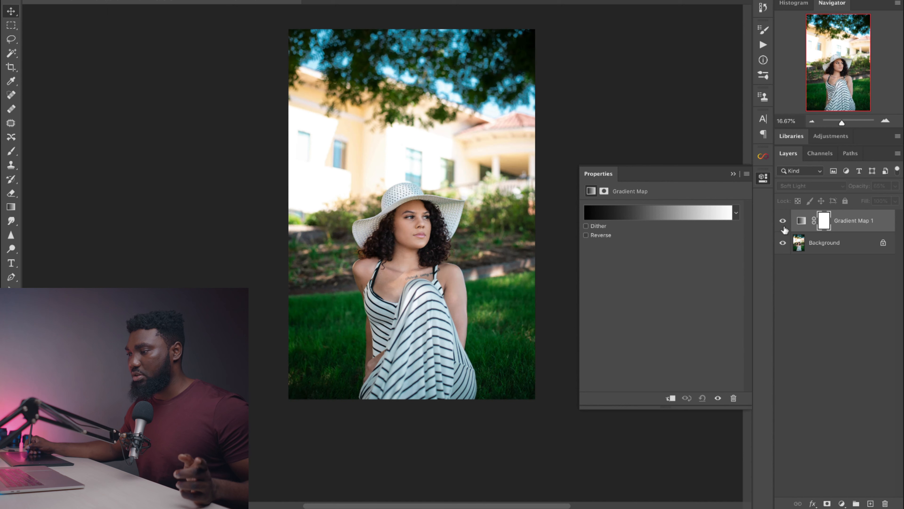
left_click(783, 221)
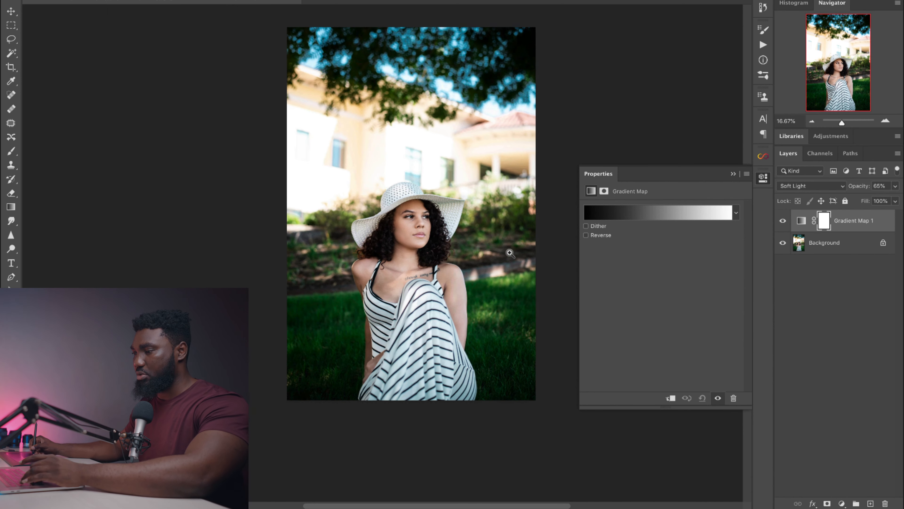
key("ctrl+plus")
left_click(784, 223)
left_click(783, 223)
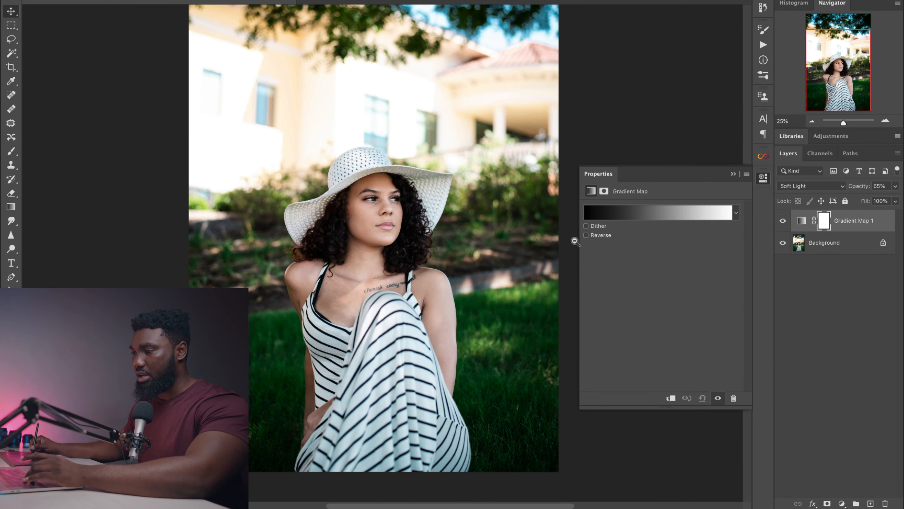
left_click(446, 229, "alt")
left_click(455, 231, "alt")
left_click(228, 232)
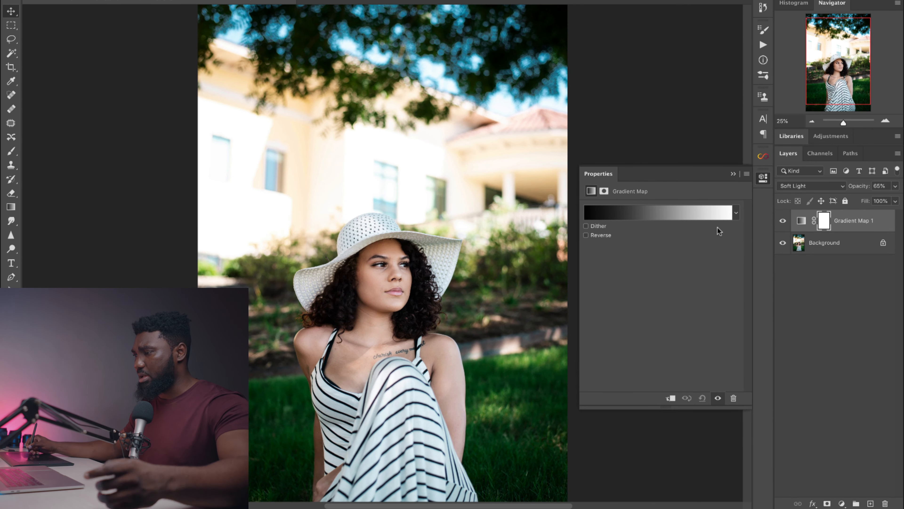
Add a second Gradient Map adjustment layer on top using the Violet, Orange preset.
left_click(841, 503)
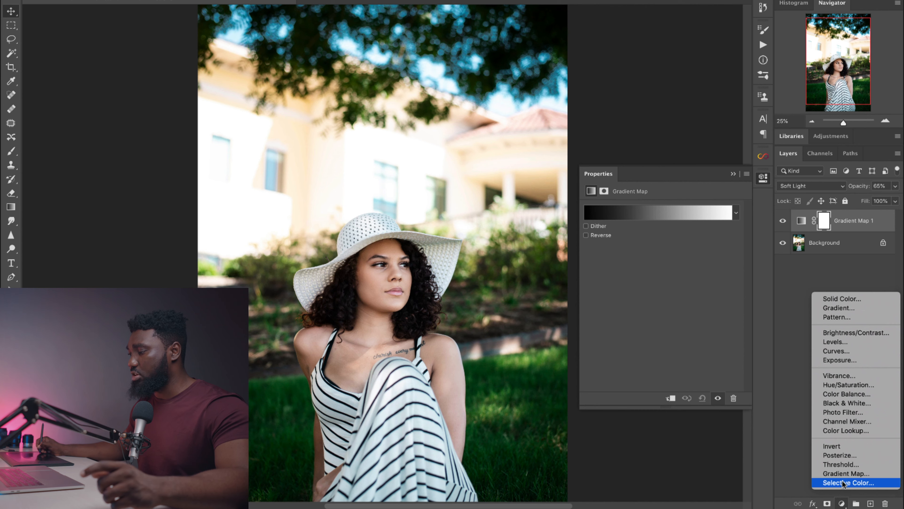
left_click(841, 470)
left_click(642, 216)
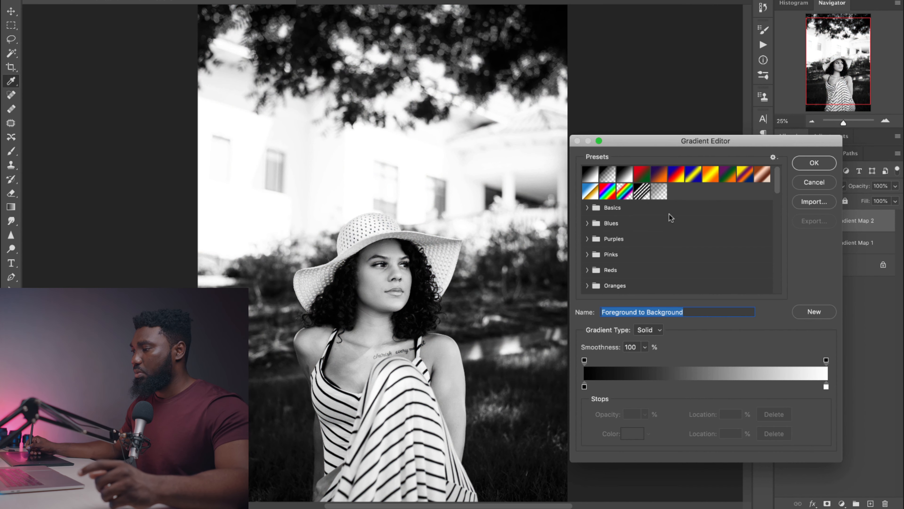
left_click(659, 173)
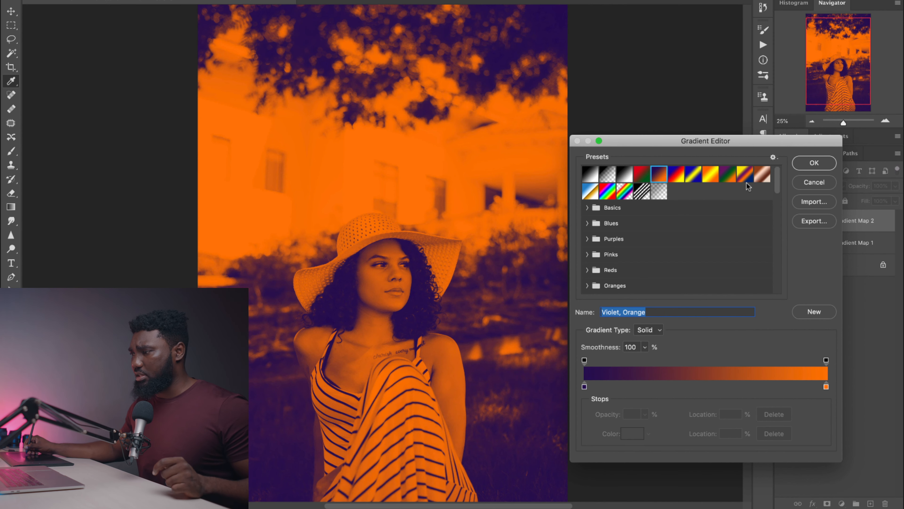
left_click(808, 171)
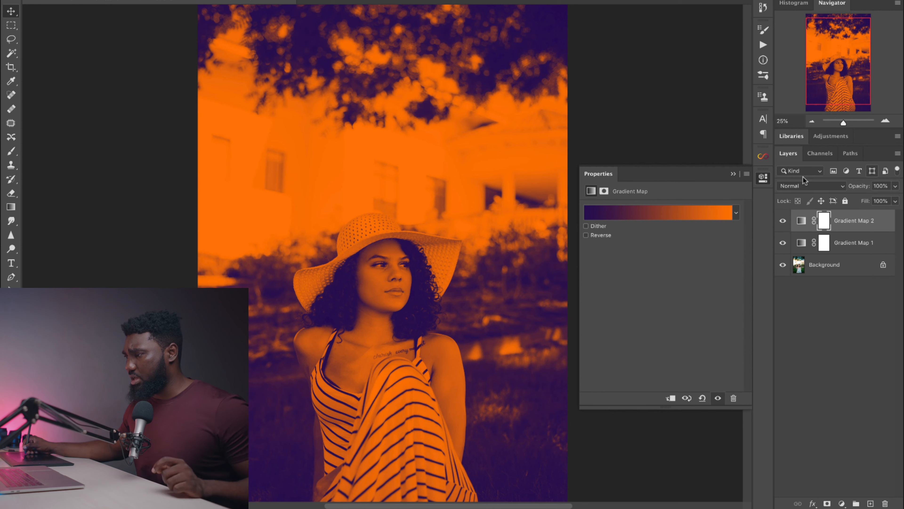
Set the Gradient Map 2 layer's blend mode to Soft Light and lower its opacity to about 55%.
left_click(807, 186)
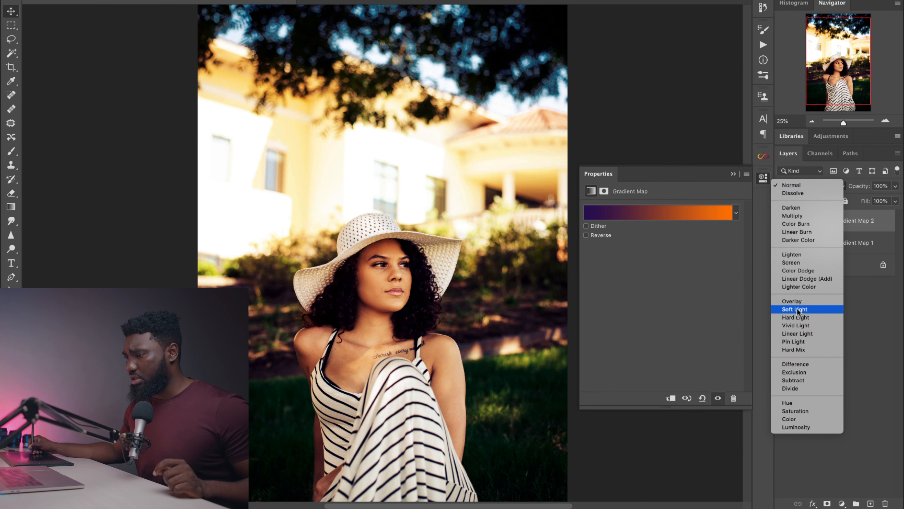
left_click(796, 308)
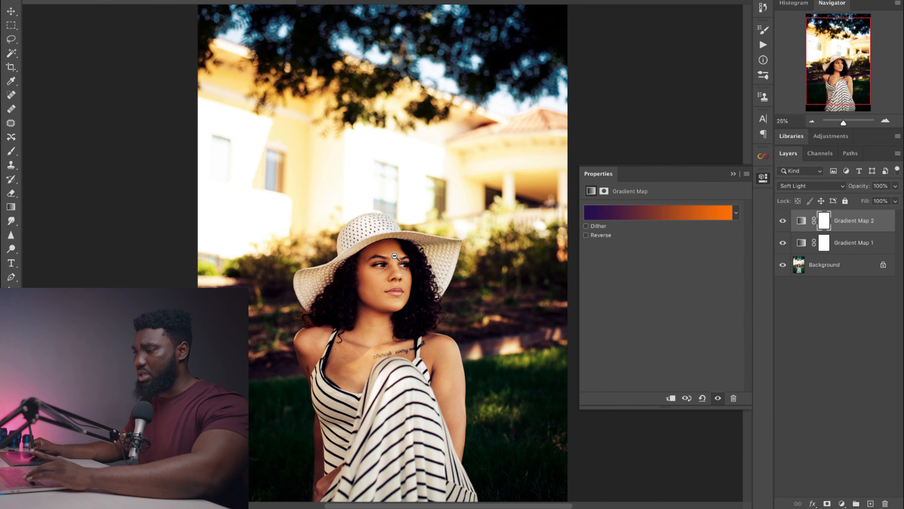
left_click(352, 240, "alt+super")
left_click(359, 302, "super")
left_click(895, 186)
left_click(867, 199)
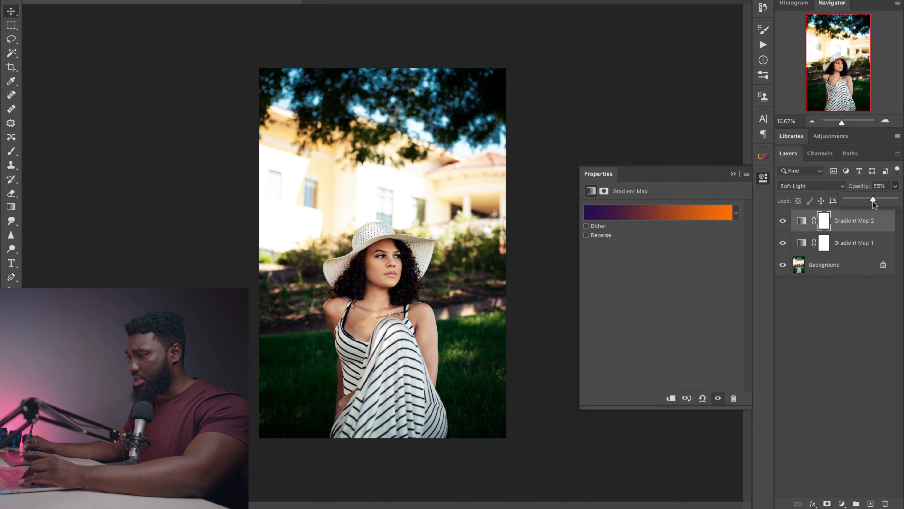
Bring the Gradient Map 2 layer's opacity to 41% and group it with the Gradient Map 1 layer.
left_click(801, 221)
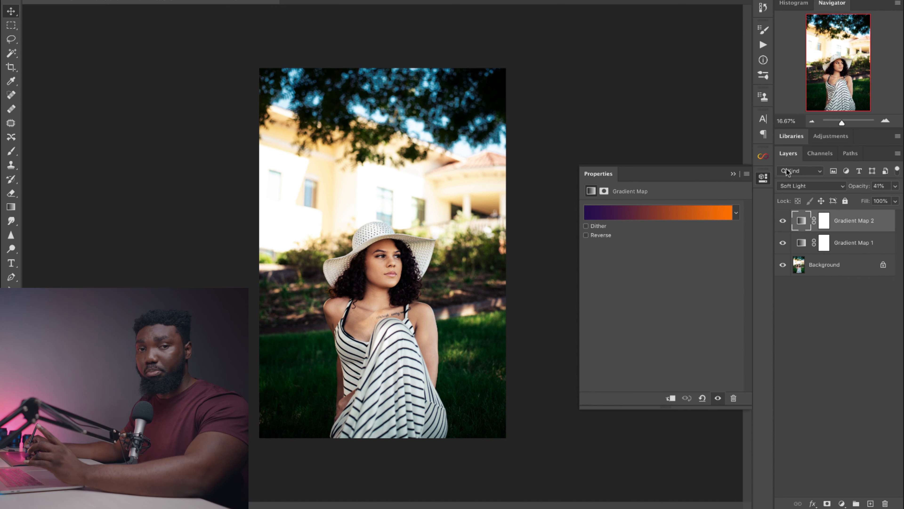
left_click(844, 246, "shift")
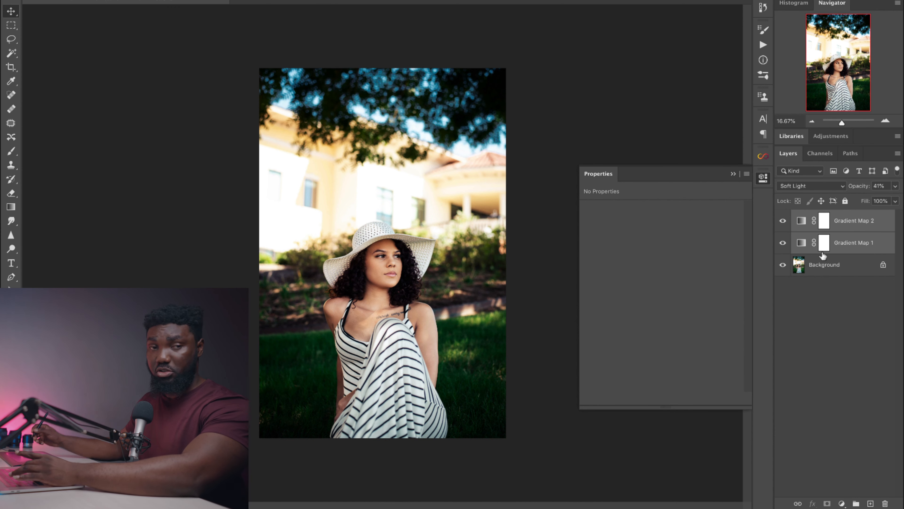
key("ctrl+g")
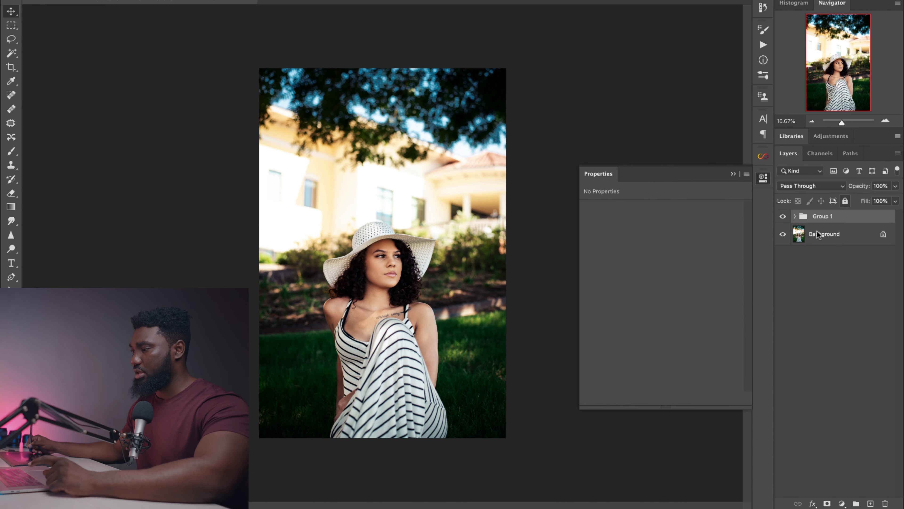
Compare the portrait with and without the gradient map group, at full view and closer up on the woman.
left_click(783, 217)
left_click(782, 217)
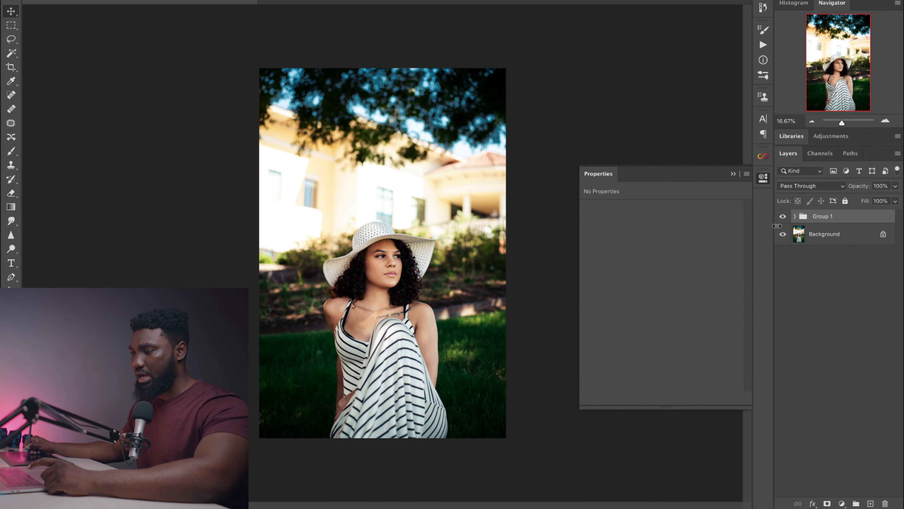
left_click(733, 175)
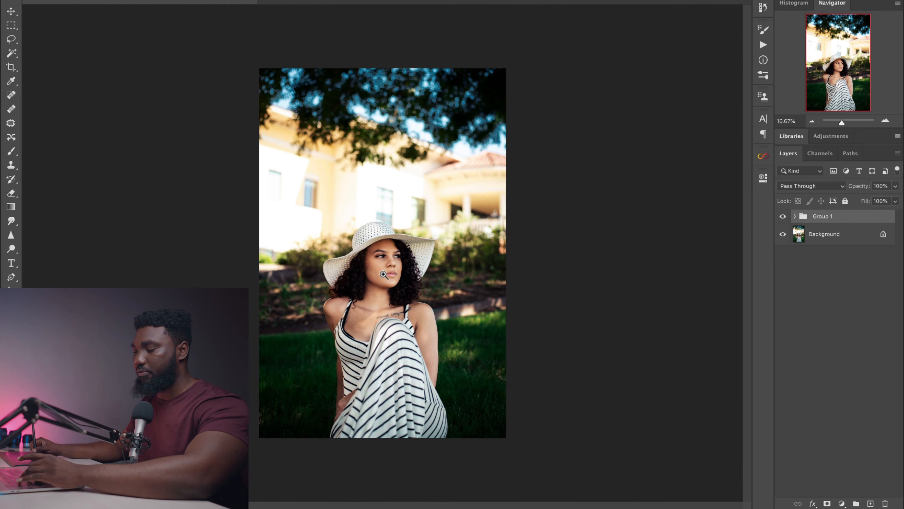
left_click(392, 270, "super")
left_click(392, 270, "super")
scroll(464, 265, "down", 5)
scroll(464, 268, "down", 2)
scroll(569, 267, "up", 4)
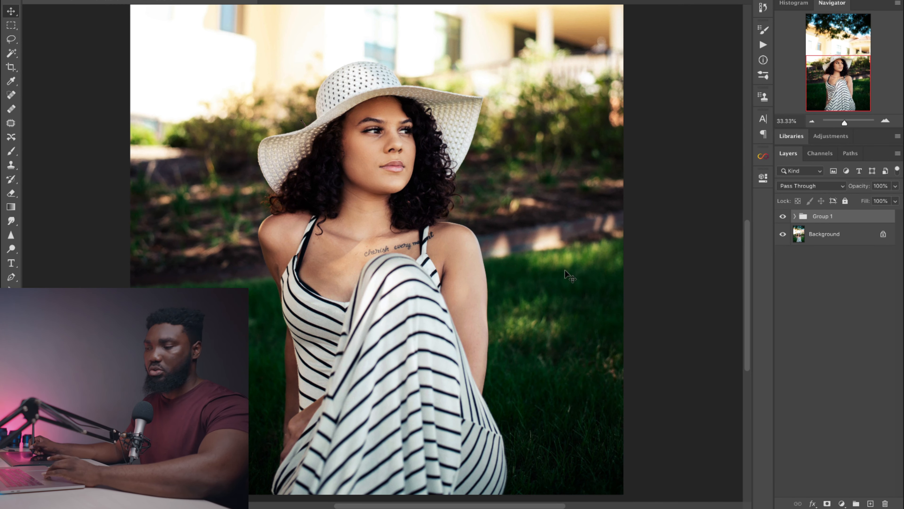
left_click(783, 217)
left_click(783, 217)
Lower the opacity of Group 1 to 52% and compare the portrait with and without the group.
left_click_drag(894, 188, 871, 203)
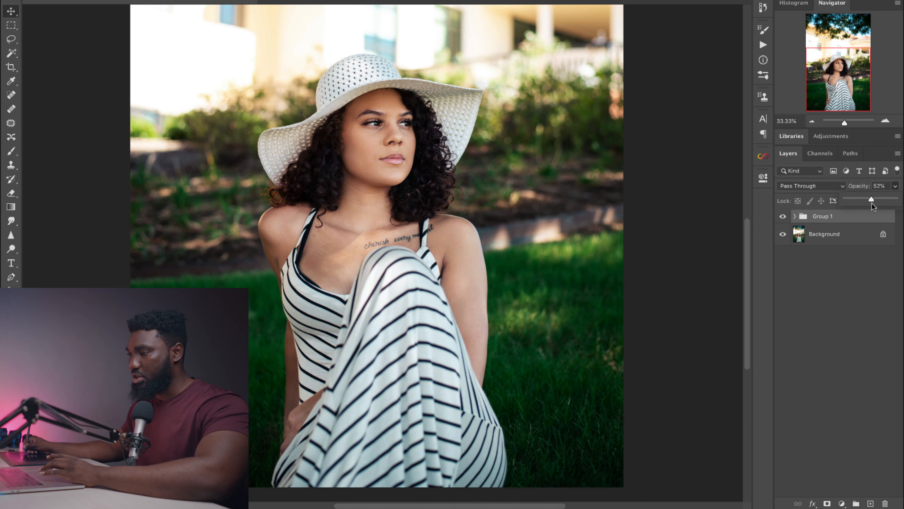
left_click(783, 218)
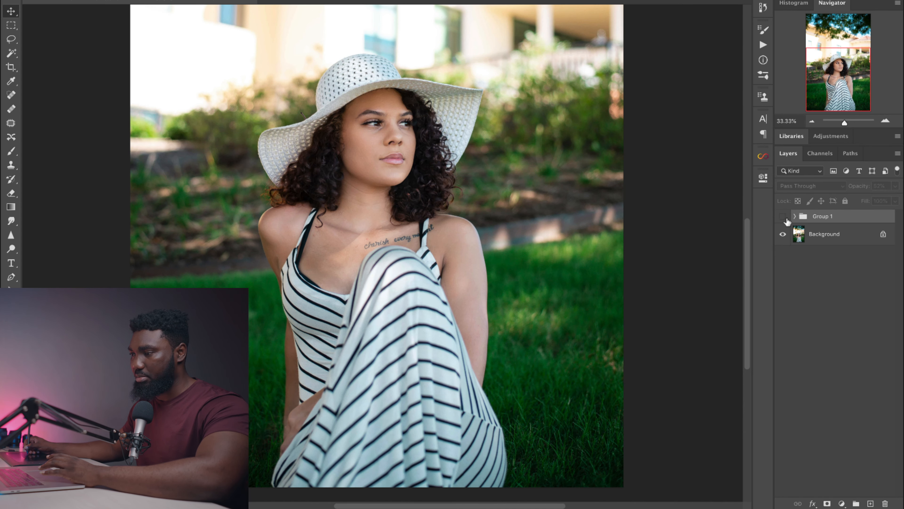
left_click(786, 220)
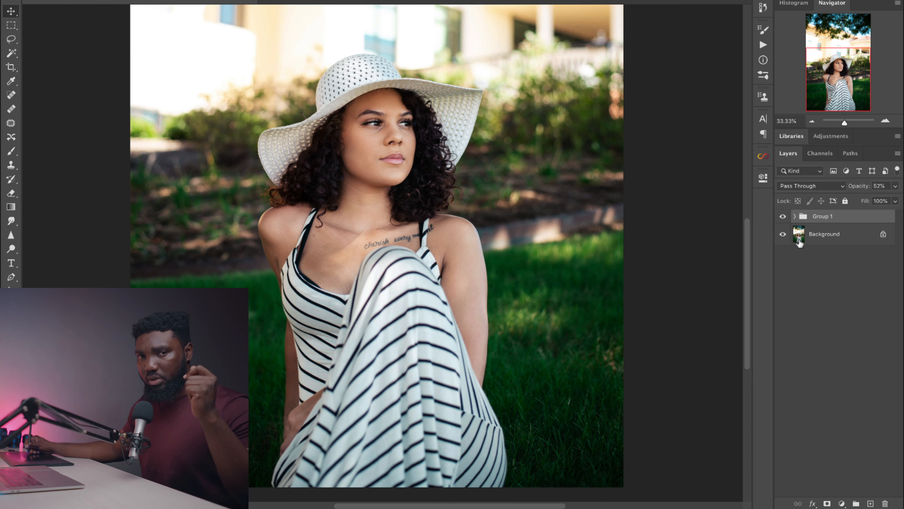
Expand Group 1 and change the Gradient Map 2 layer's gradient to the Sand_02 preset from the Neutrals set.
left_click(795, 216)
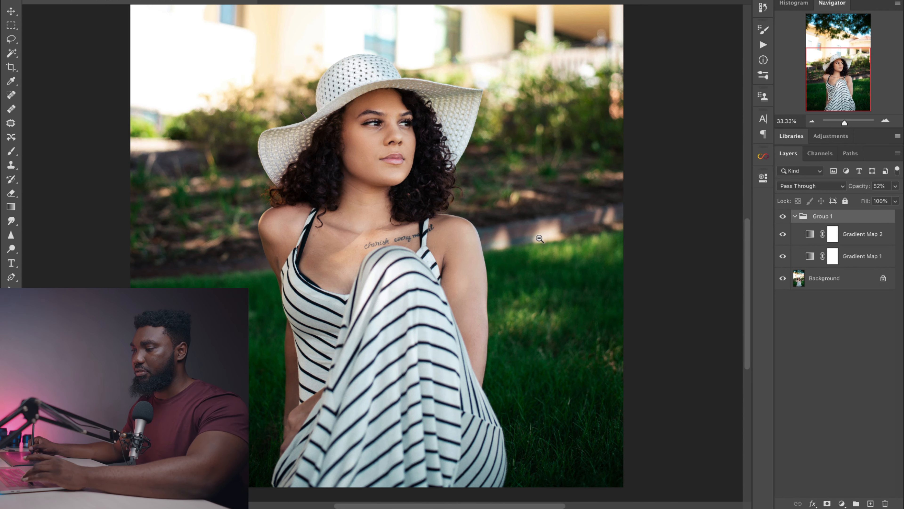
left_click(535, 245, "alt")
left_click(444, 224, "alt")
left_click(414, 231, "super")
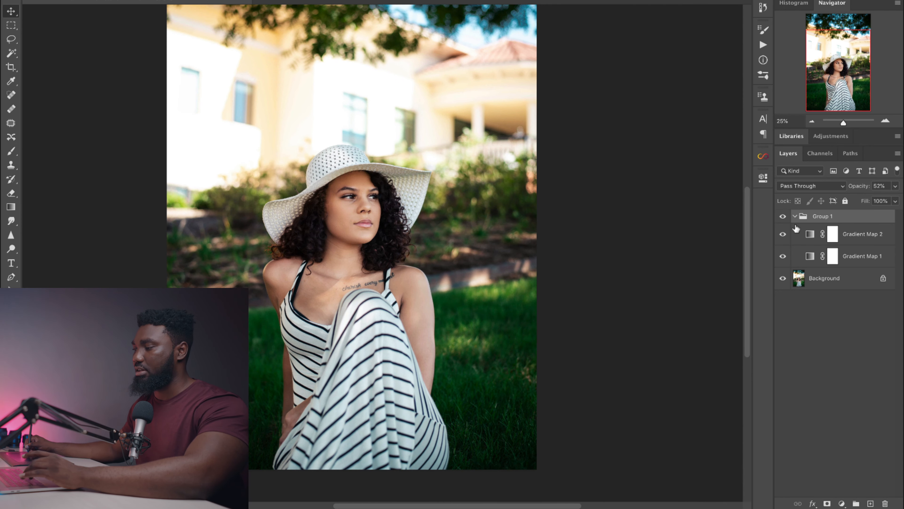
double_click(808, 234)
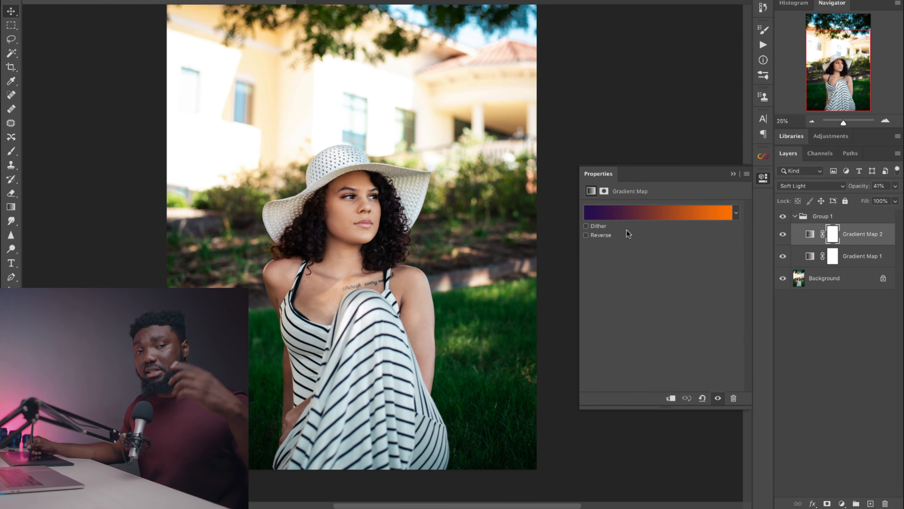
left_click(637, 214)
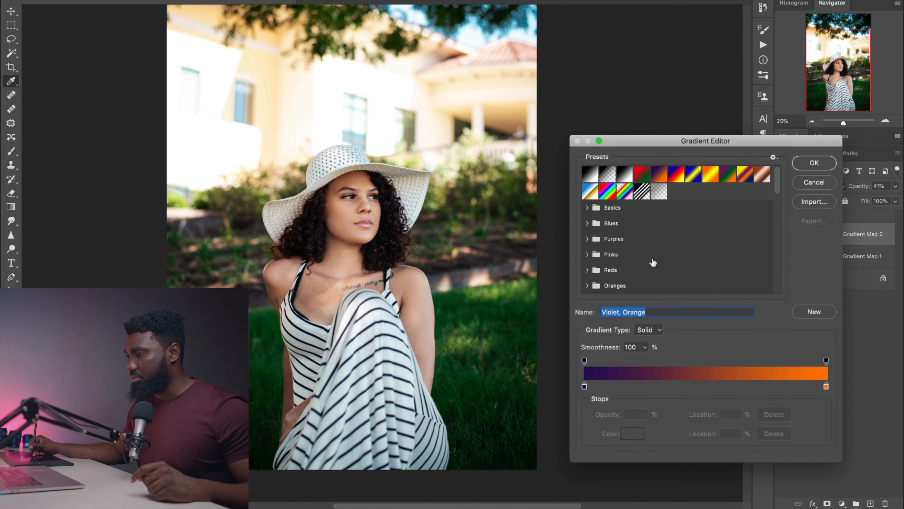
scroll(641, 264, "down", 3)
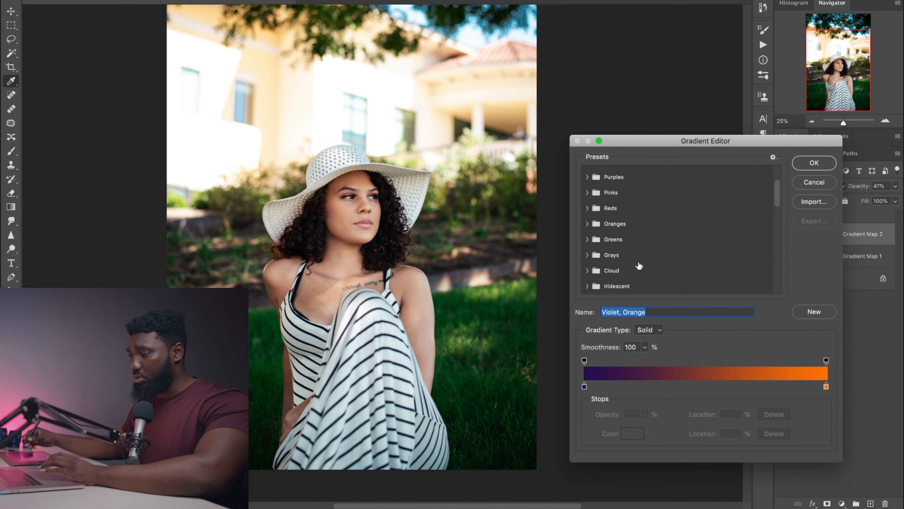
scroll(626, 250, "down", 5)
scroll(580, 277, "down", 4)
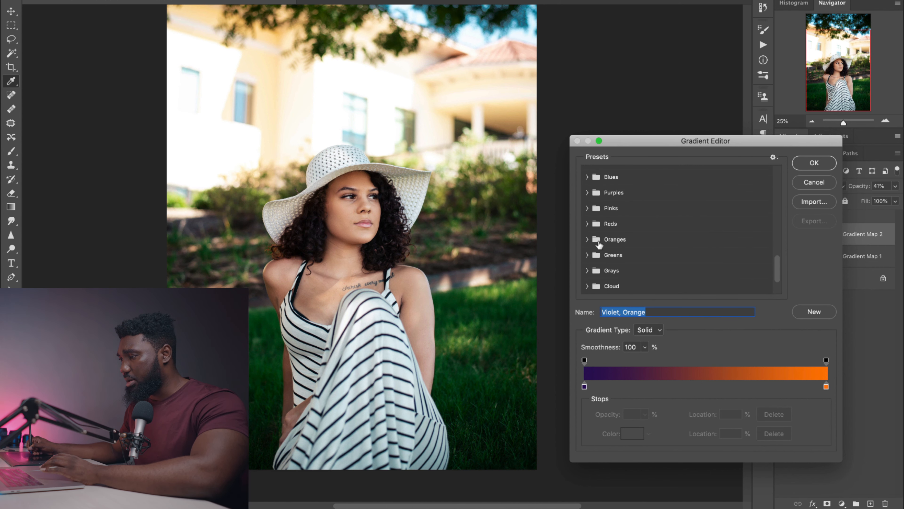
scroll(771, 261, "down", 3)
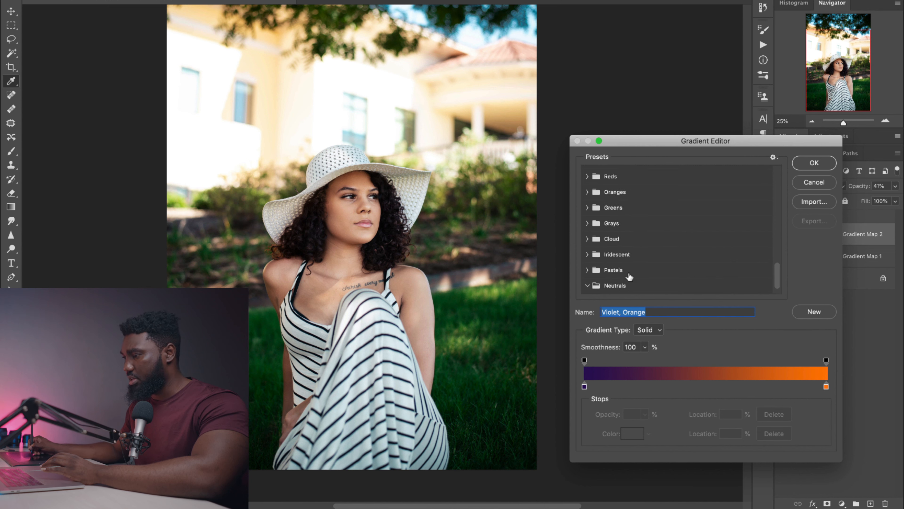
scroll(776, 283, "down", 1)
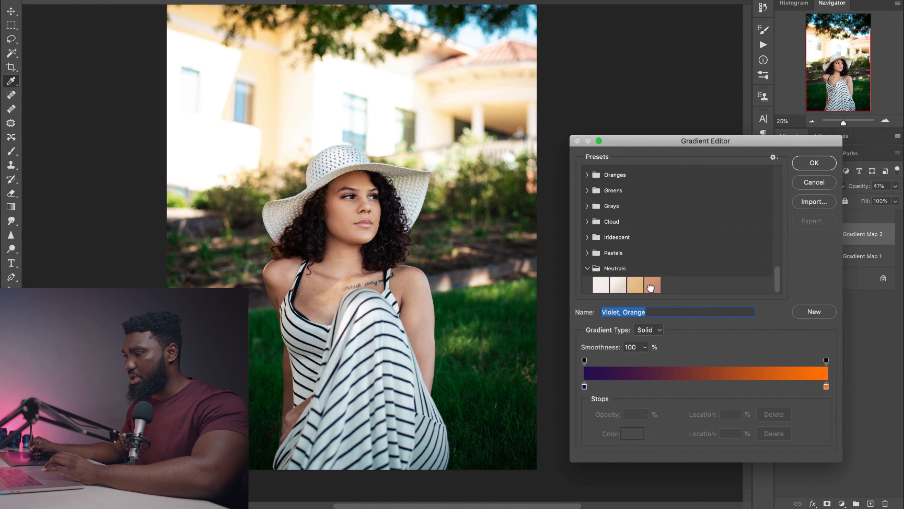
left_click(655, 288)
left_click(815, 162)
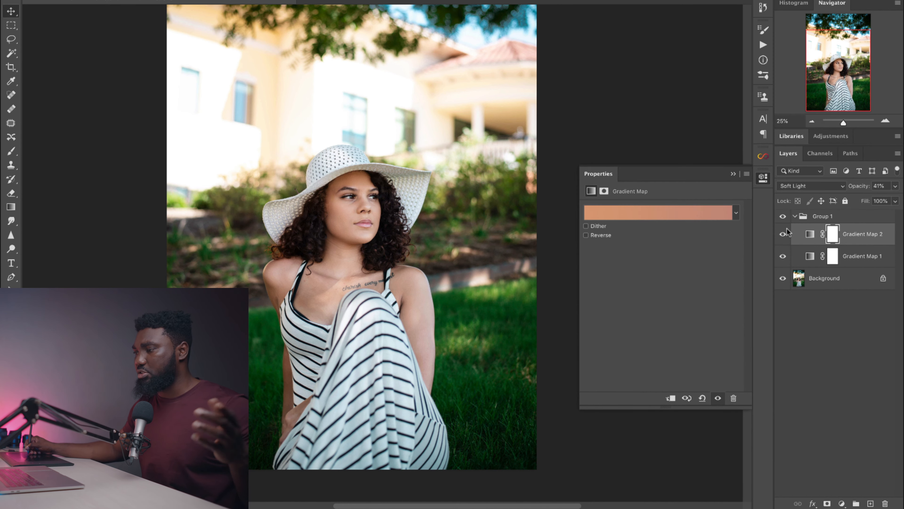
Raise the Gradient Map 2 layer's opacity to 72% and compare the portrait with and without that layer.
left_click(783, 235)
left_click(783, 236)
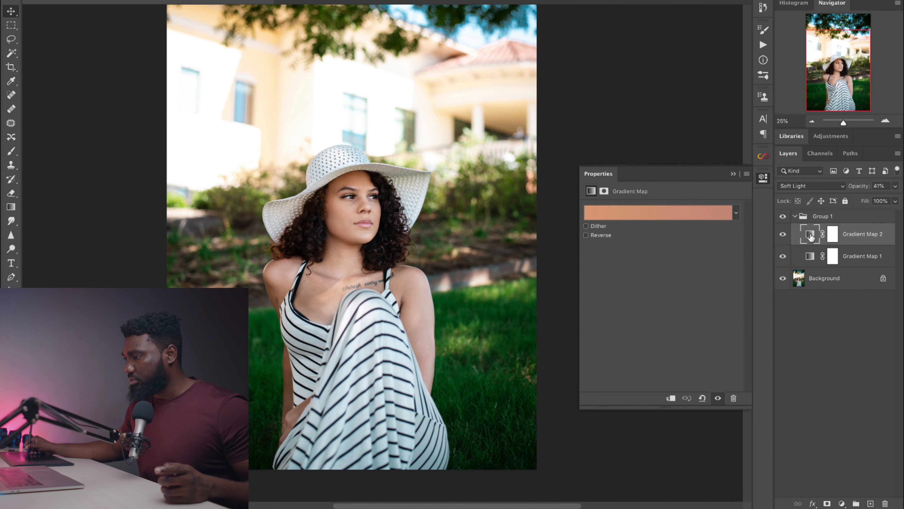
left_click(895, 186)
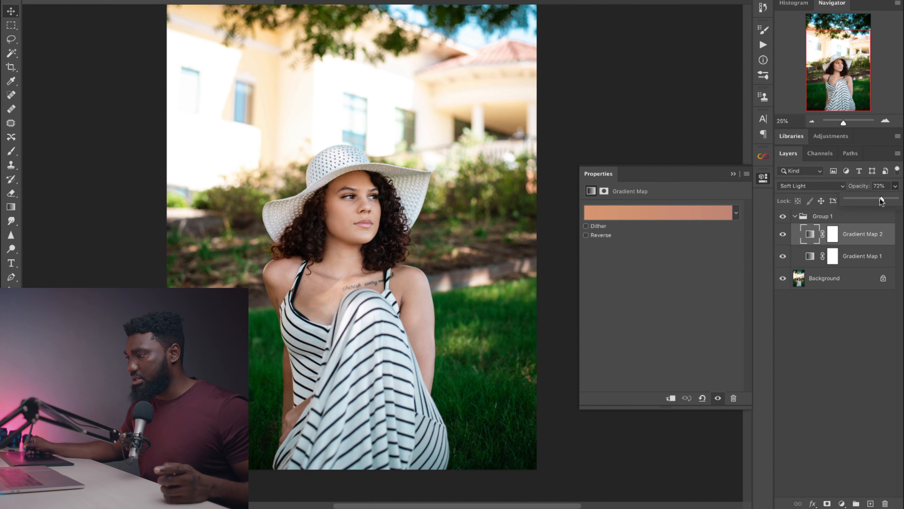
left_click(780, 235)
left_click(779, 237)
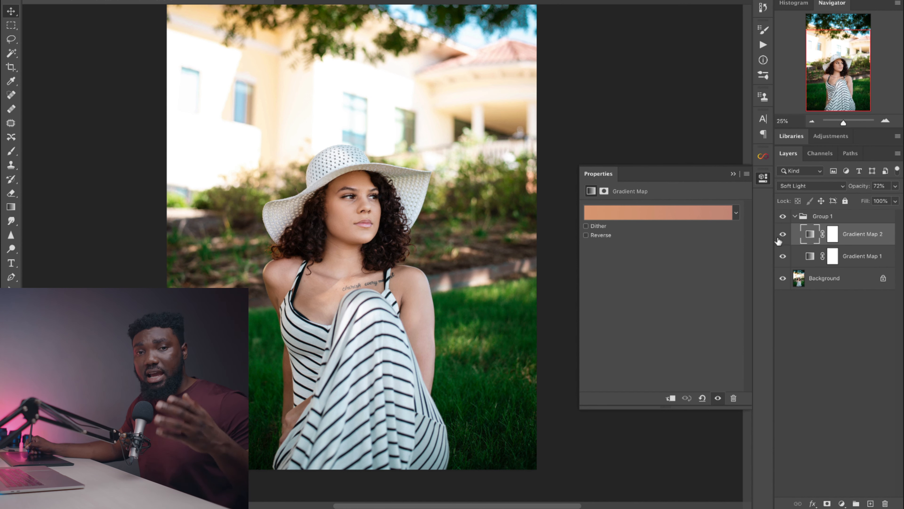
Collapse Group 1 and compare the original portrait with the combined gradient map grade at different zoom levels.
left_click(795, 216)
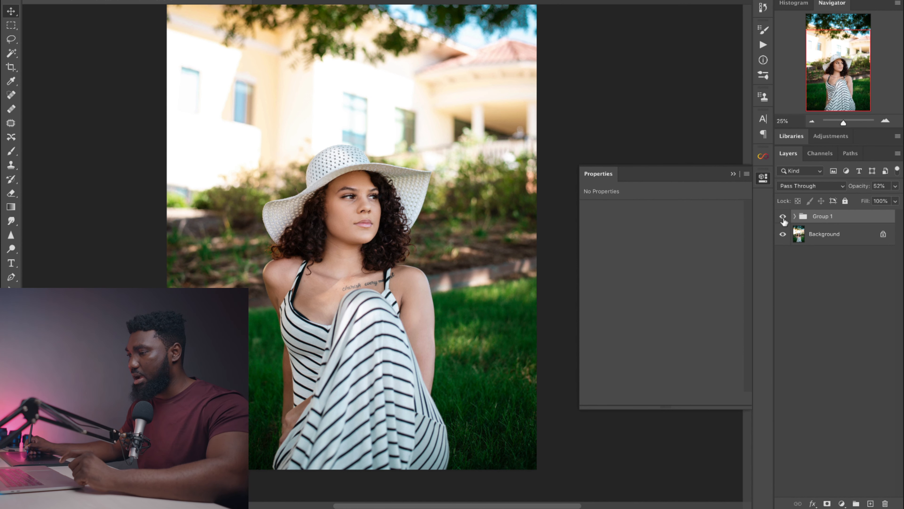
left_click(783, 217)
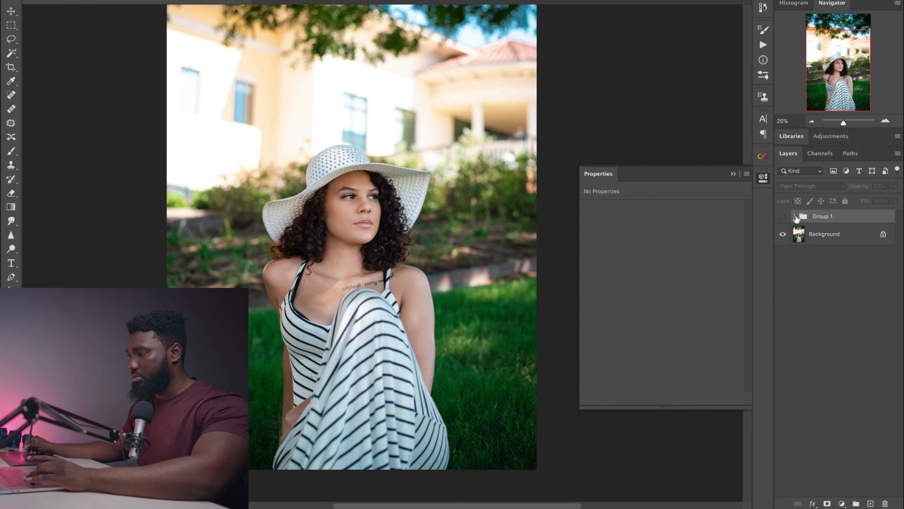
left_click(440, 221, "alt")
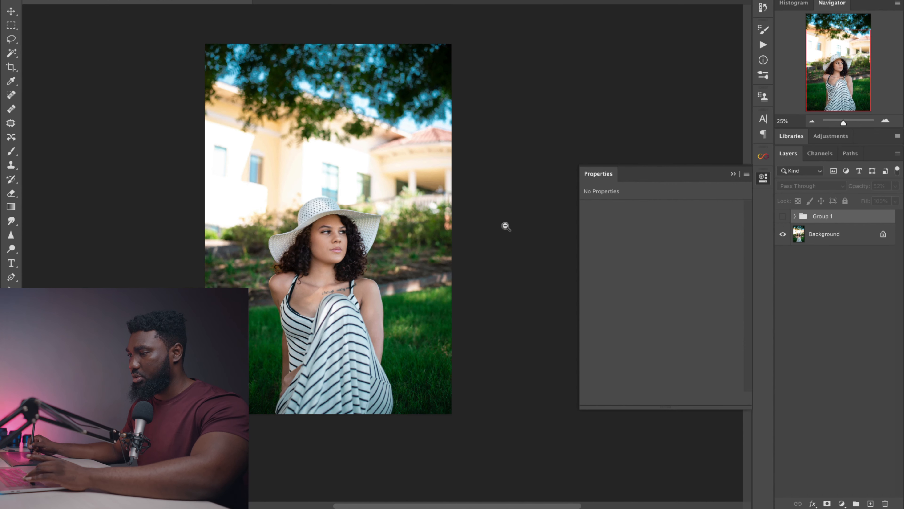
left_click(783, 216)
left_click(783, 216)
left_click(782, 216)
left_click(287, 258)
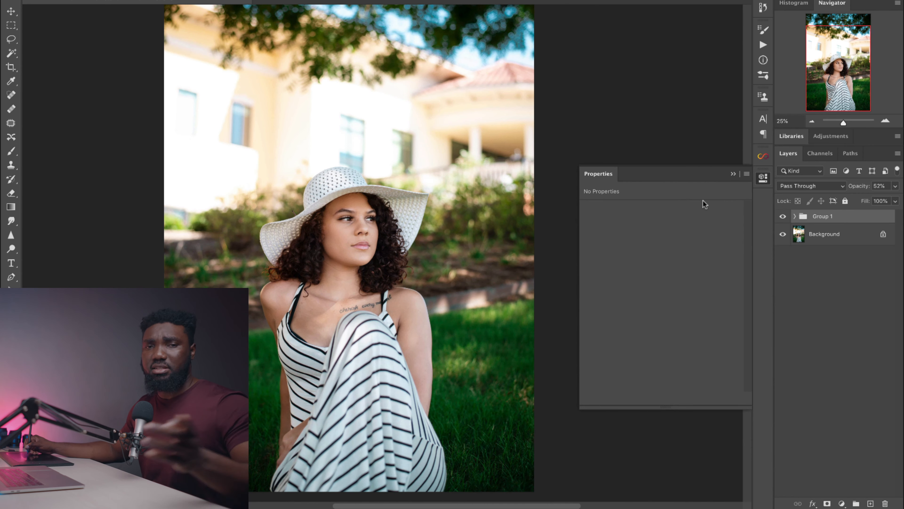
left_click(783, 216)
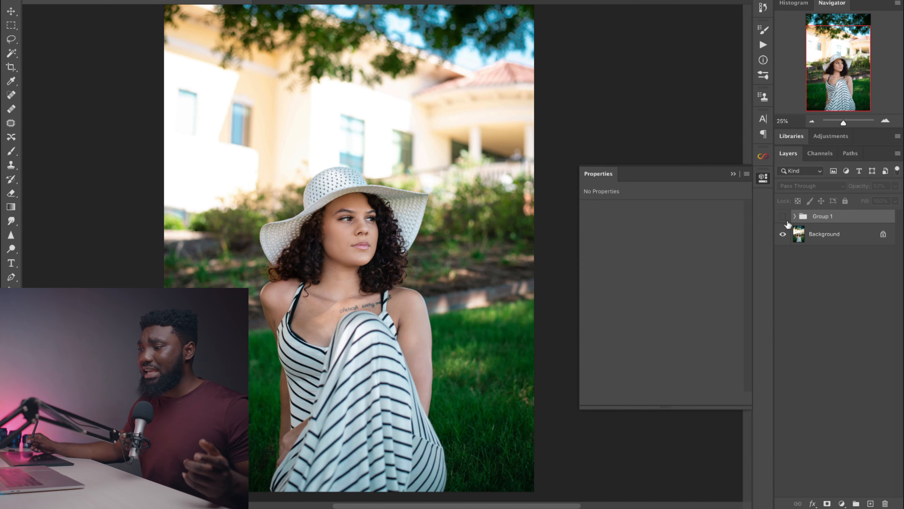
left_click(783, 216)
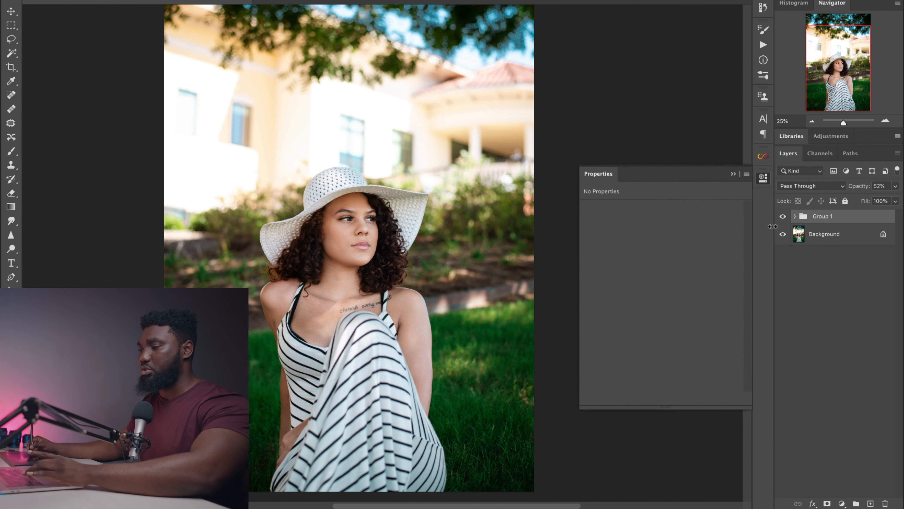
Open the Gradient Map 2 layer's gradient for editing and try the Pastels_06 preset from the Pastels set.
left_click(795, 217)
left_click(794, 216)
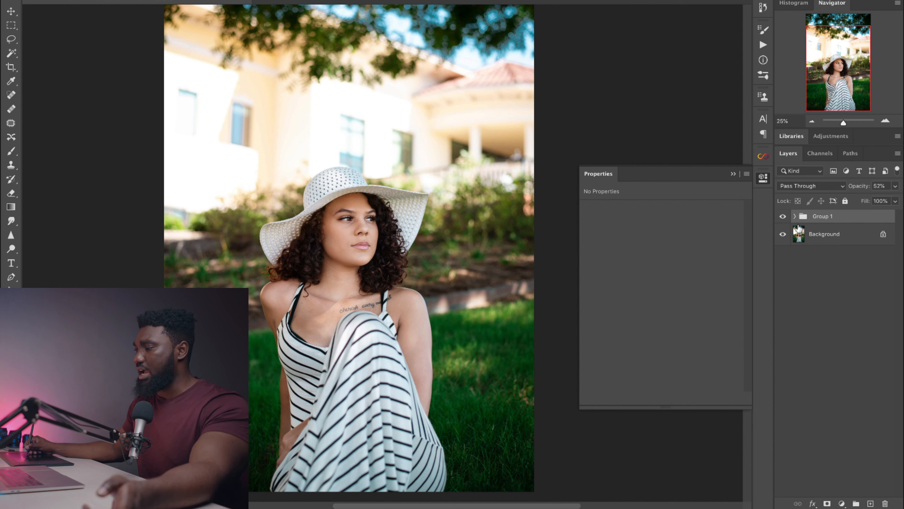
left_click(795, 217)
left_click(789, 239)
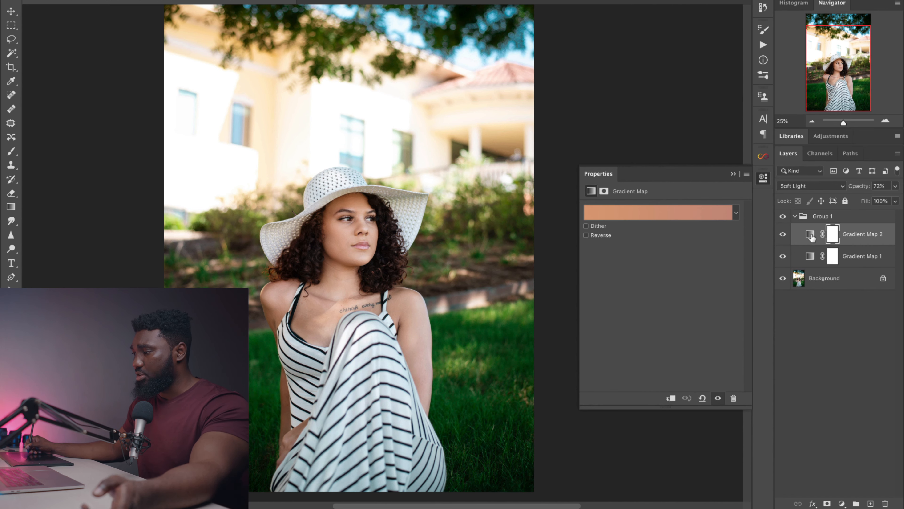
left_click(685, 208)
left_click_drag(780, 191, 781, 224)
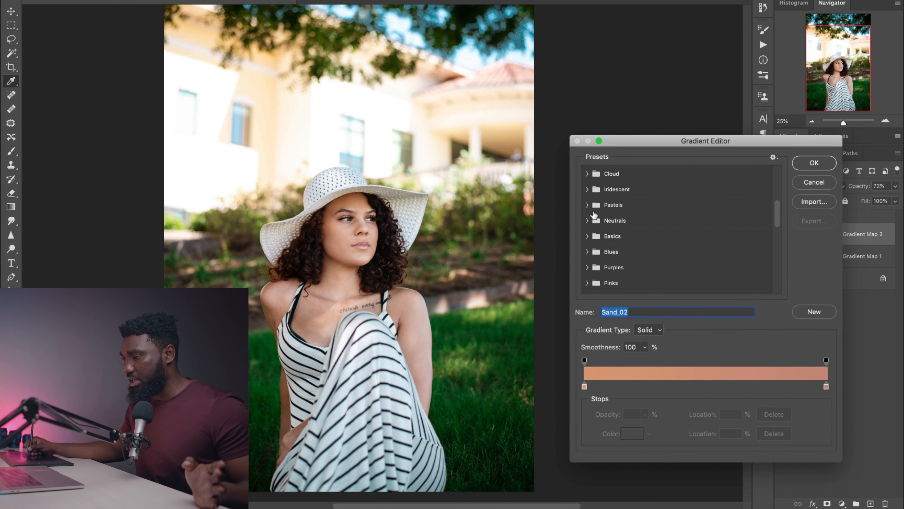
left_click(588, 205)
left_click(690, 225)
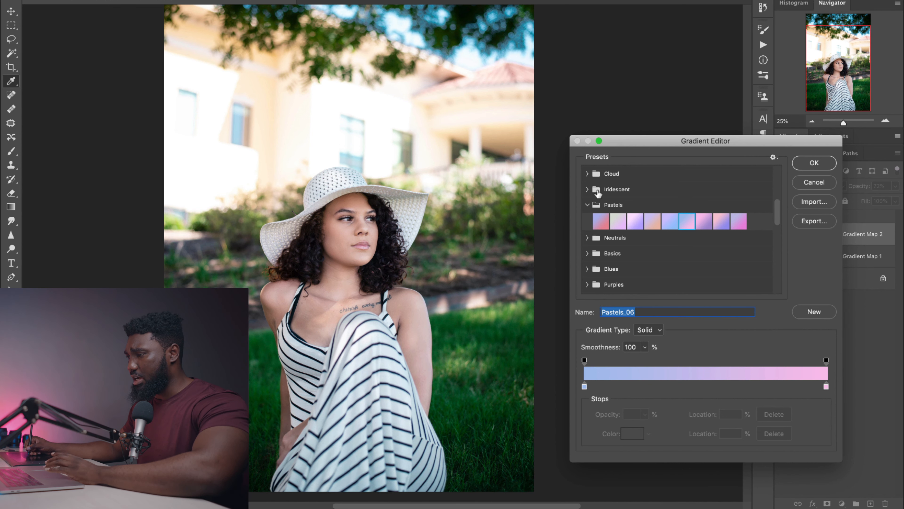
Try the Blue_14 and Blue_18 presets from the Blues set on the Gradient Map 2 layer.
scroll(603, 248, "down", 3)
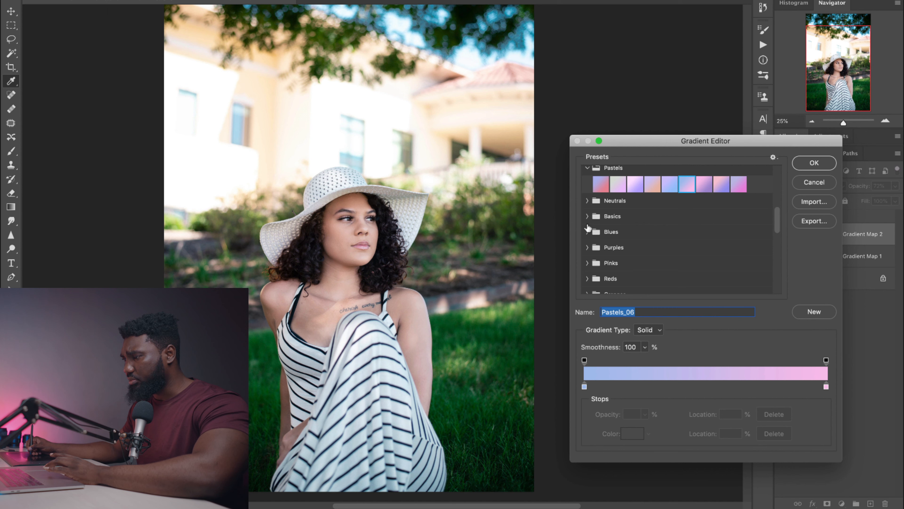
left_click(587, 234)
left_click(661, 271)
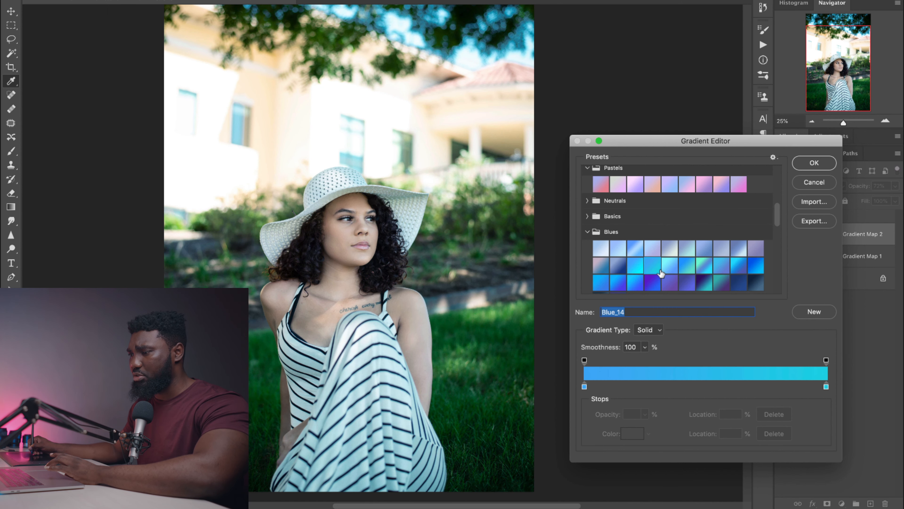
left_click(680, 269)
left_click(700, 272)
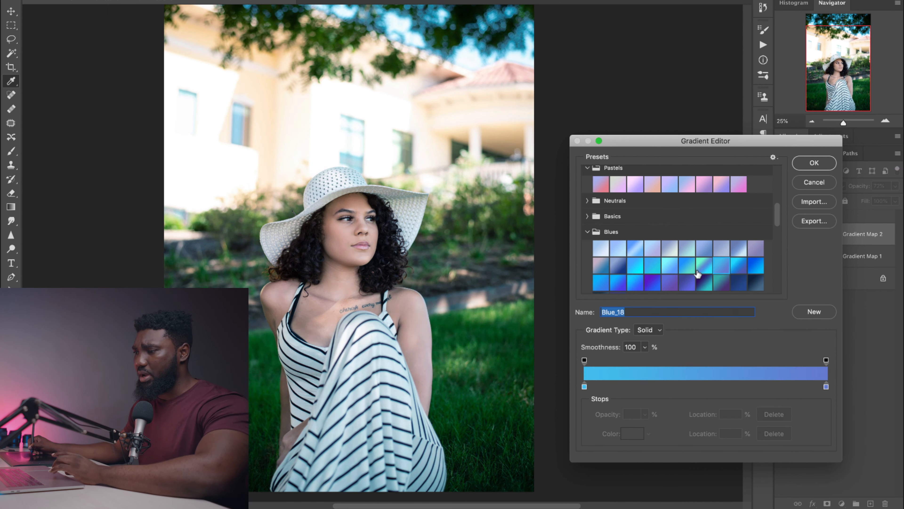
Try the Red_03 preset from the Reds set on the Gradient Map 2 layer.
scroll(672, 281, "down", 5)
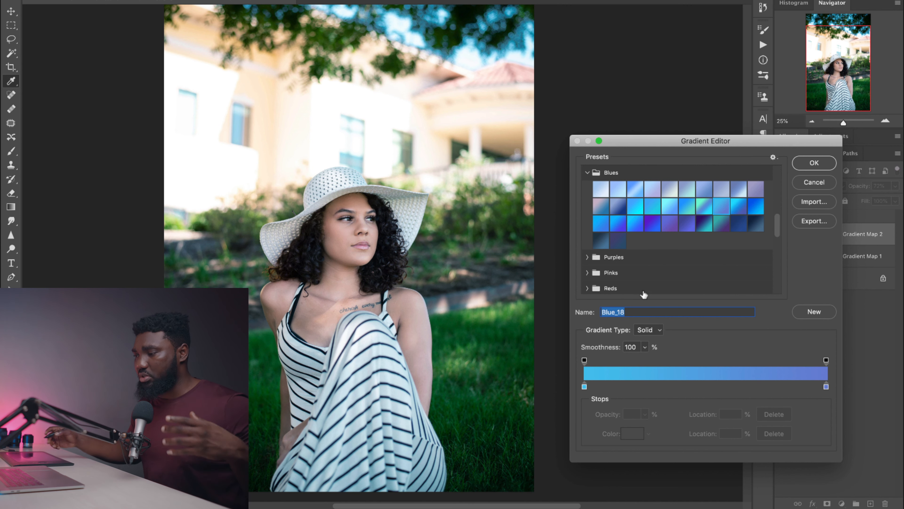
scroll(643, 293, "down", 5)
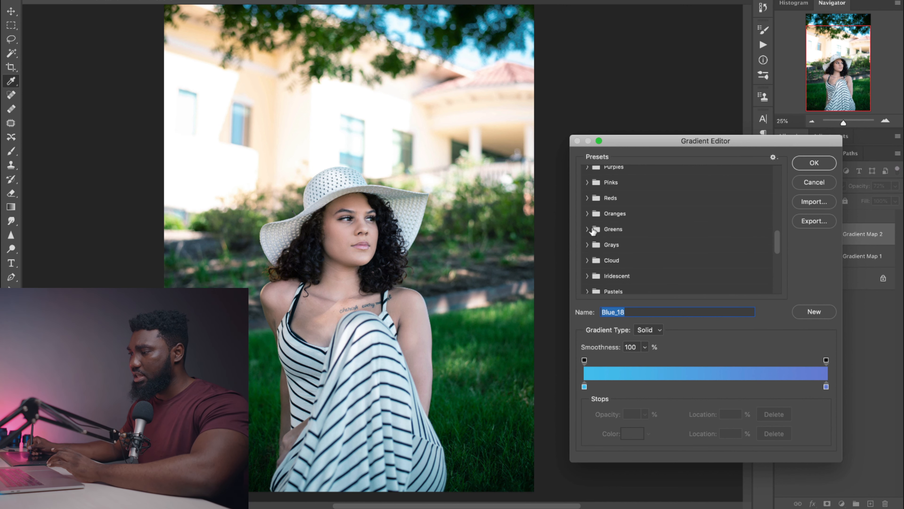
left_click(587, 181)
left_click(632, 202)
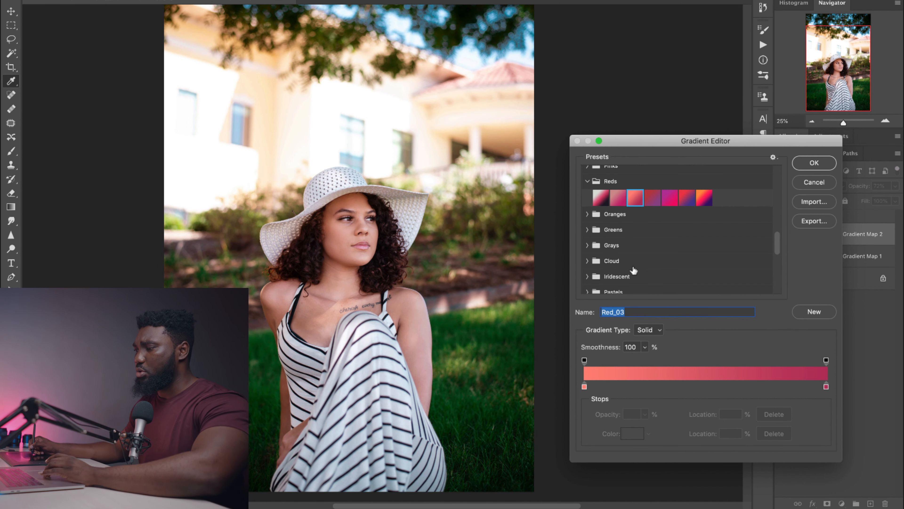
Set the Gradient Map 2 layer's gradient to the Sand_02 preset from the Neutrals set and accept it.
scroll(636, 270, "down", 3)
left_click(588, 234)
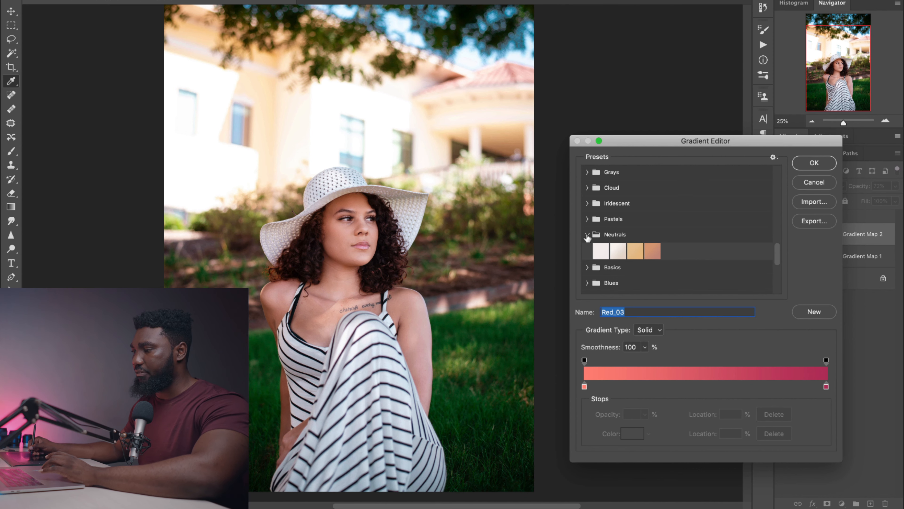
left_click(652, 251)
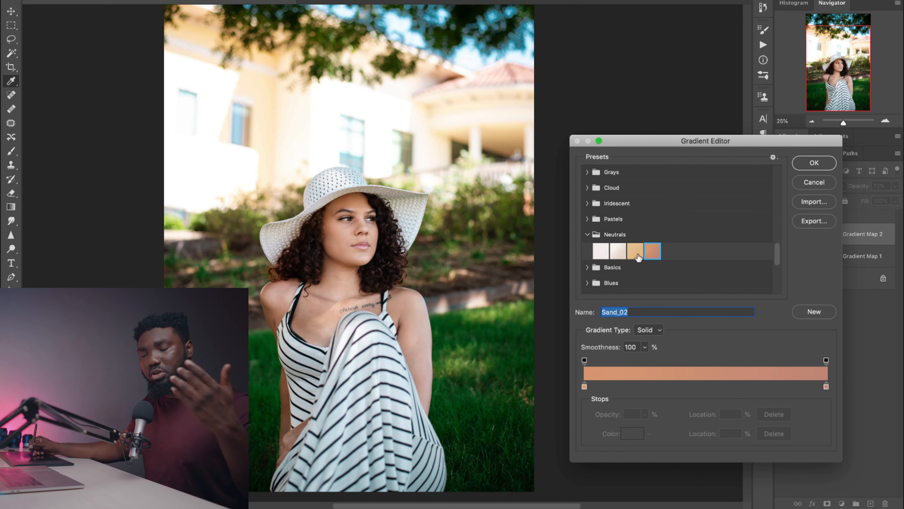
left_click(805, 168)
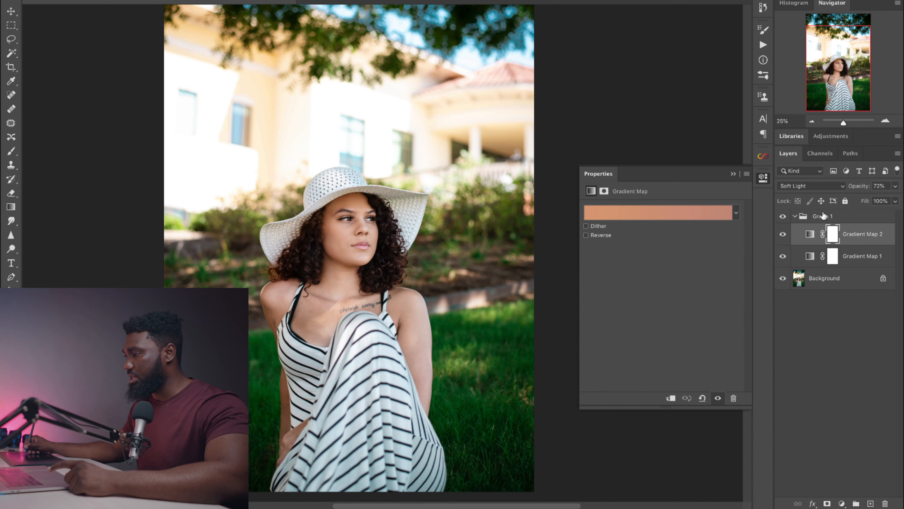
Set the Gradient Map 2 layer's opacity to 73%.
left_click(895, 187)
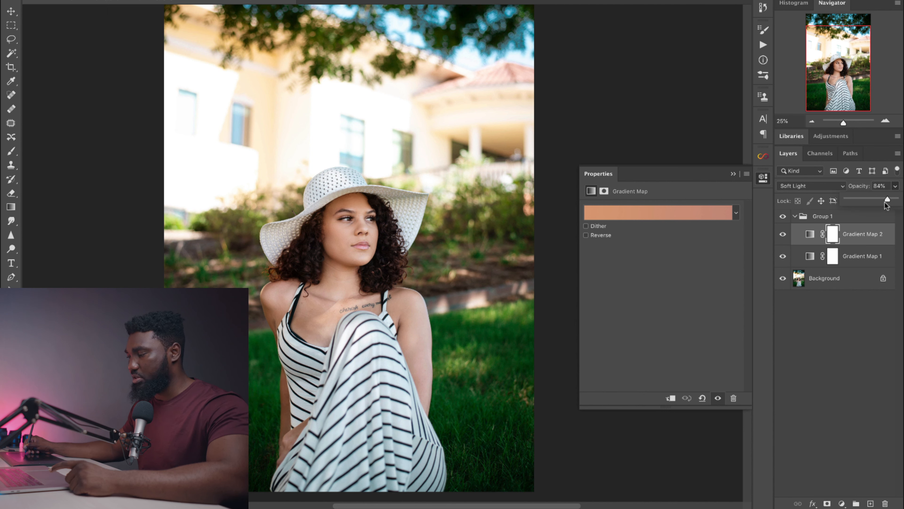
left_click_drag(889, 199, 882, 198)
left_click(857, 239)
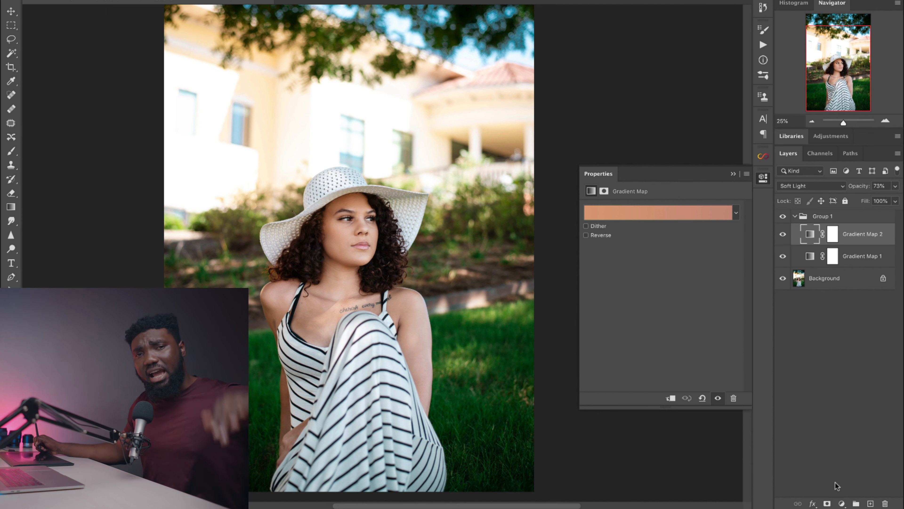
Add a third Gradient Map adjustment layer above Gradient Map 2 using the violet-to-orange preset.
left_click(842, 504)
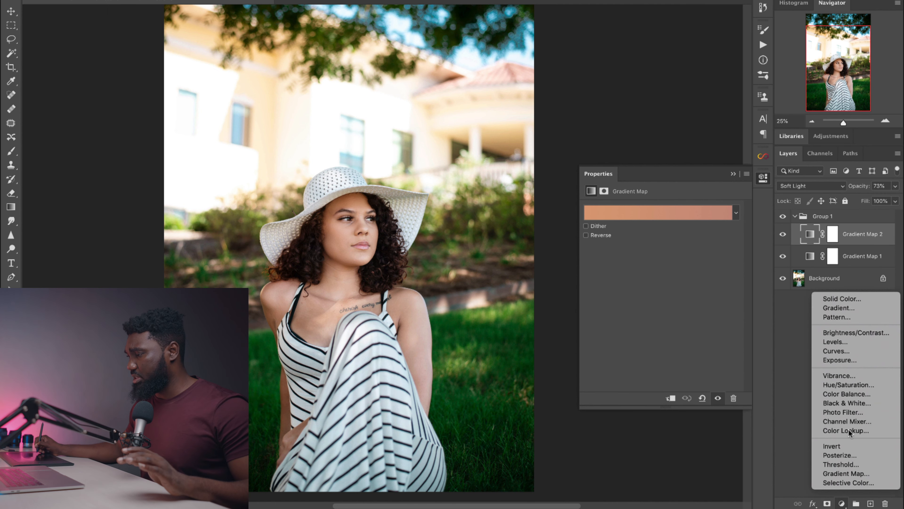
left_click(843, 474)
left_click(666, 215)
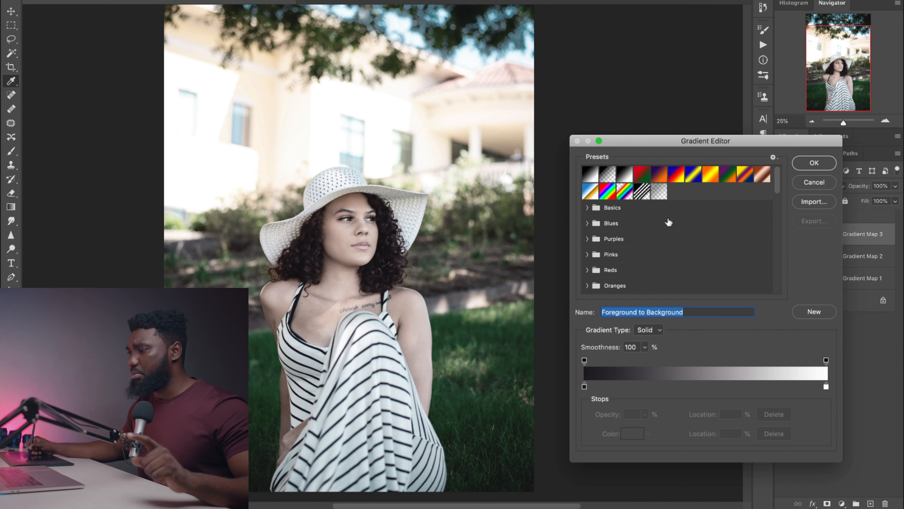
left_click(659, 174)
left_click(814, 163)
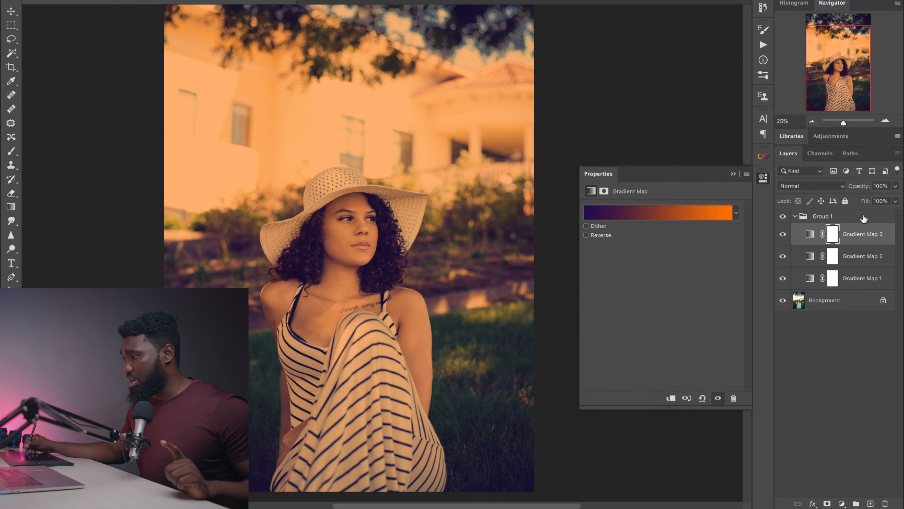
Set the Gradient Map 3 layer's blend mode to Soft Light and reduce its opacity to 46%.
left_click(837, 189)
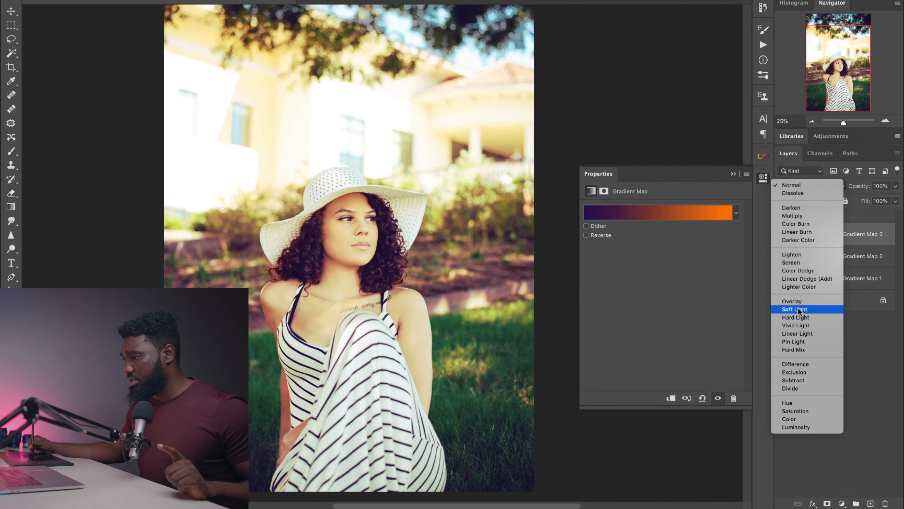
left_click(798, 308)
left_click(895, 186)
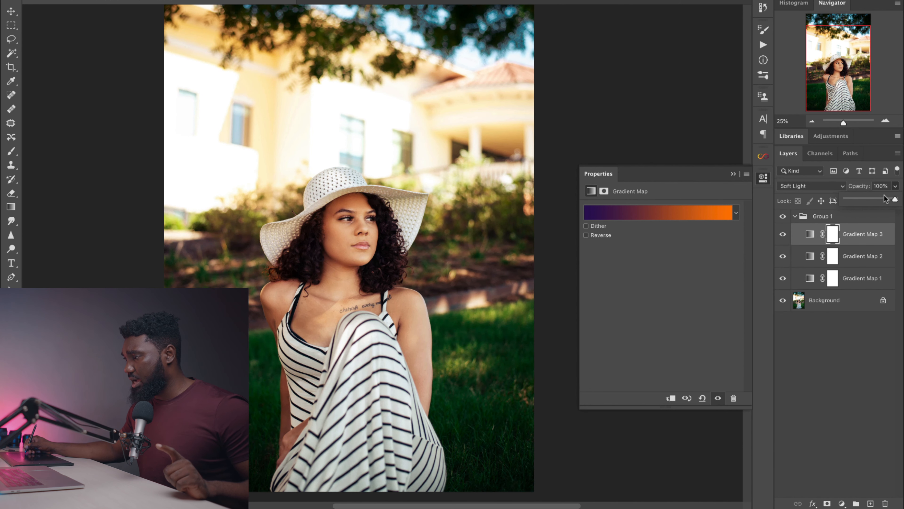
left_click_drag(877, 198, 870, 199)
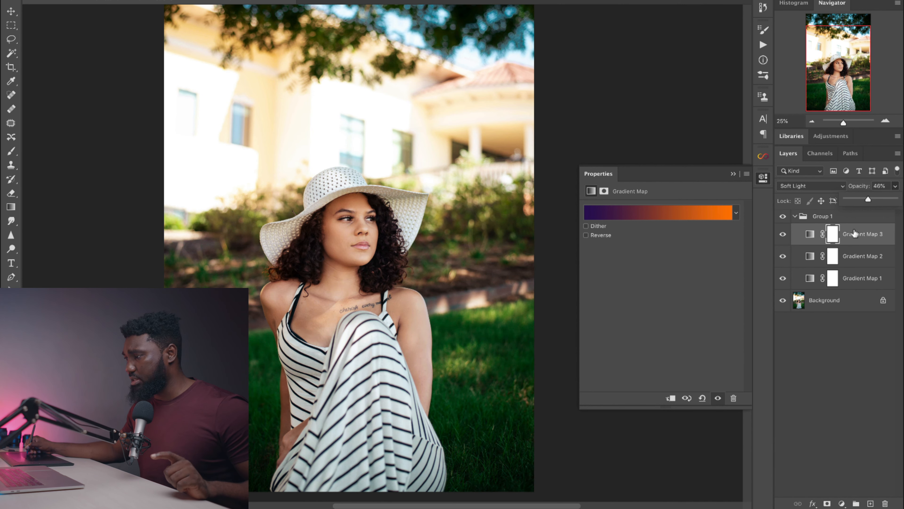
left_click(810, 234)
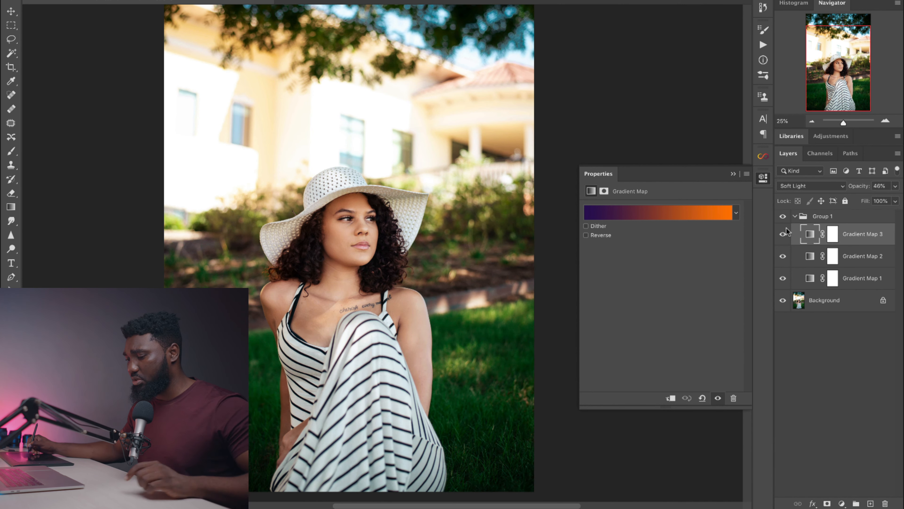
Compare the portrait with and without the Group 1 gradient map grade at different zoom levels.
left_click(440, 260, "alt")
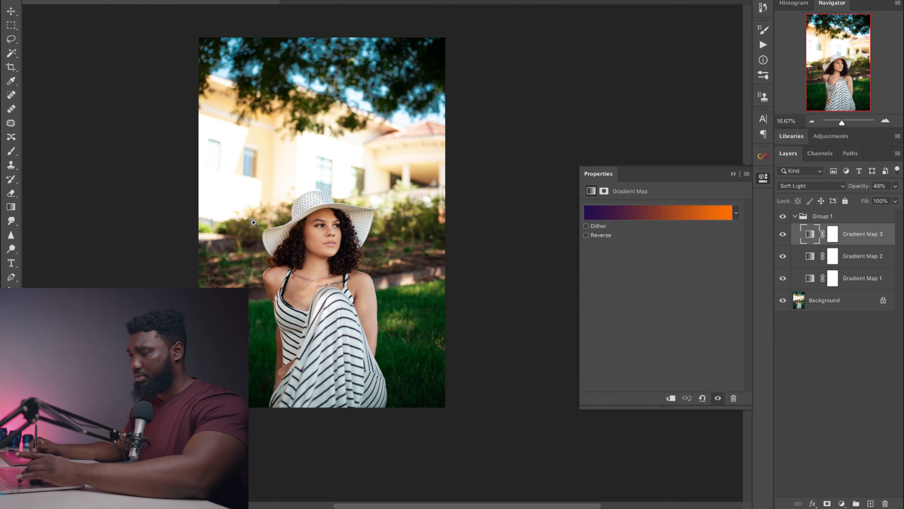
left_click(270, 224)
left_click(269, 225, "alt")
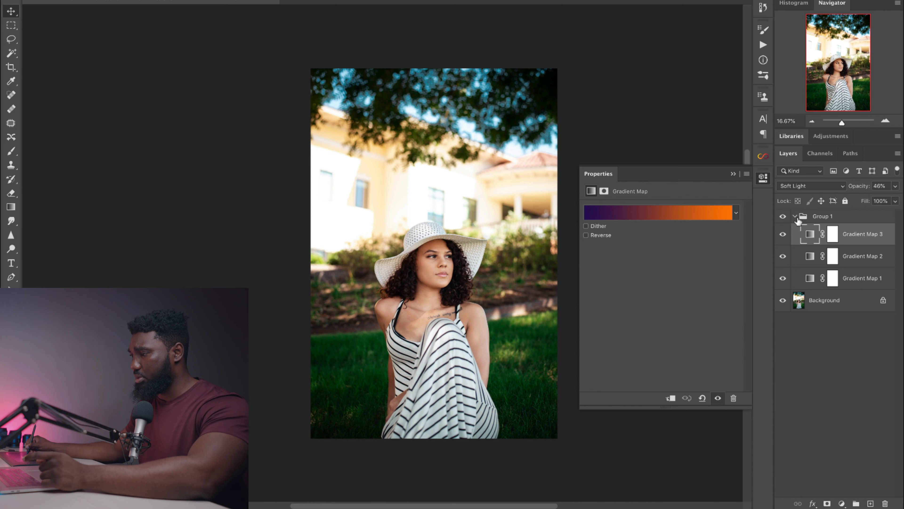
left_click(789, 219)
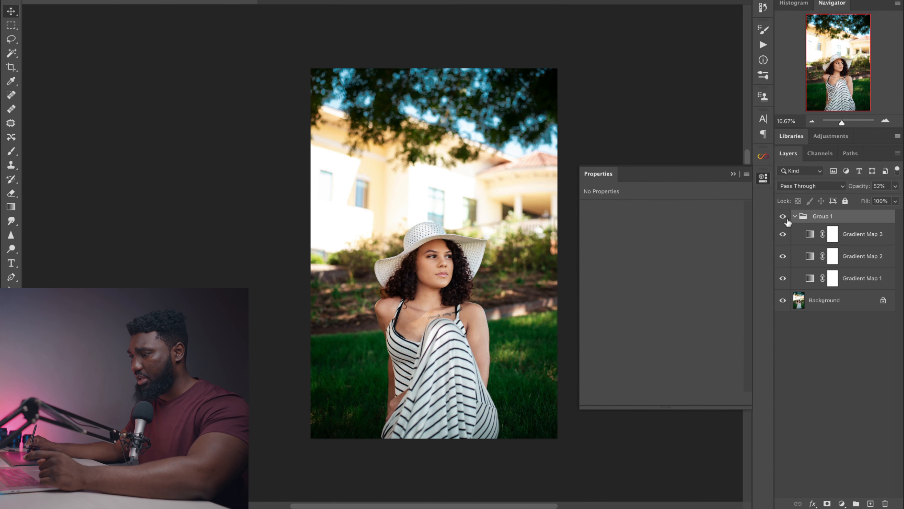
left_click(782, 217)
left_click(783, 217)
left_click(464, 280)
left_click(784, 217)
left_click(783, 217)
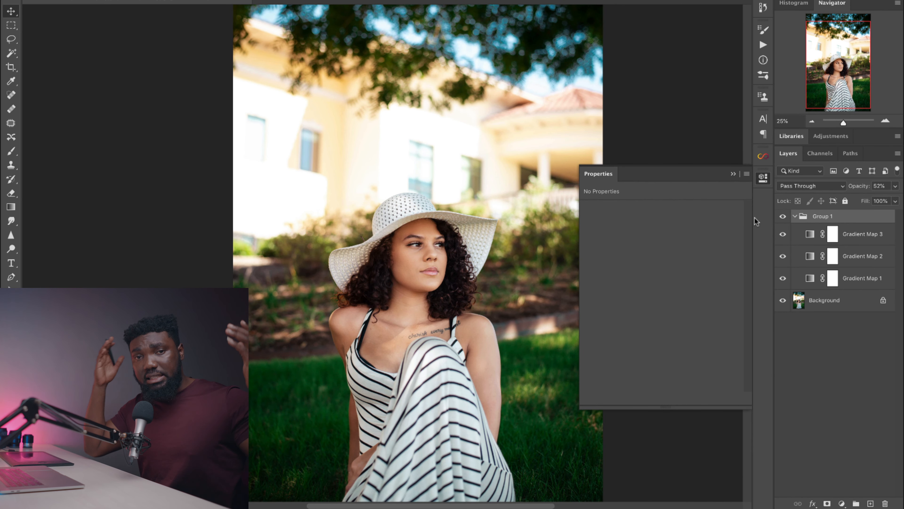